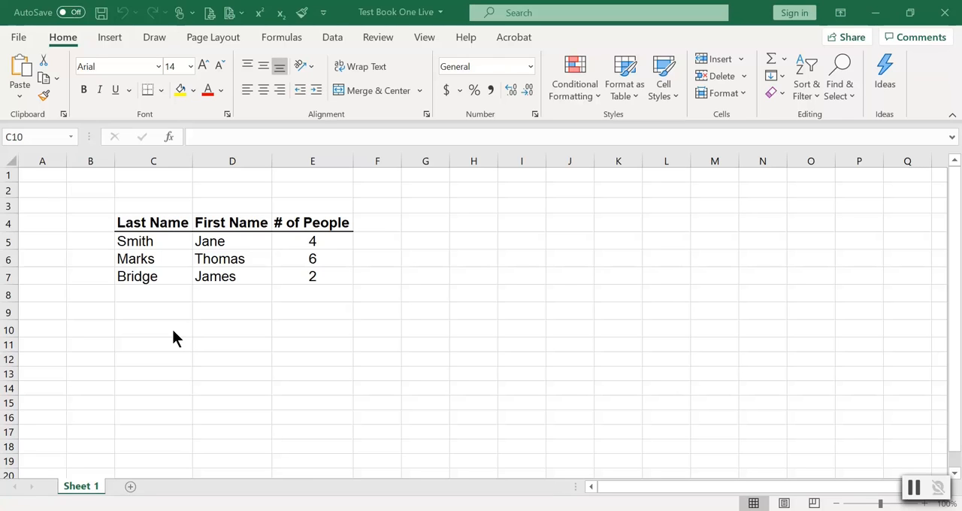
{"action": "left_click", "coordinate": [161, 305]}
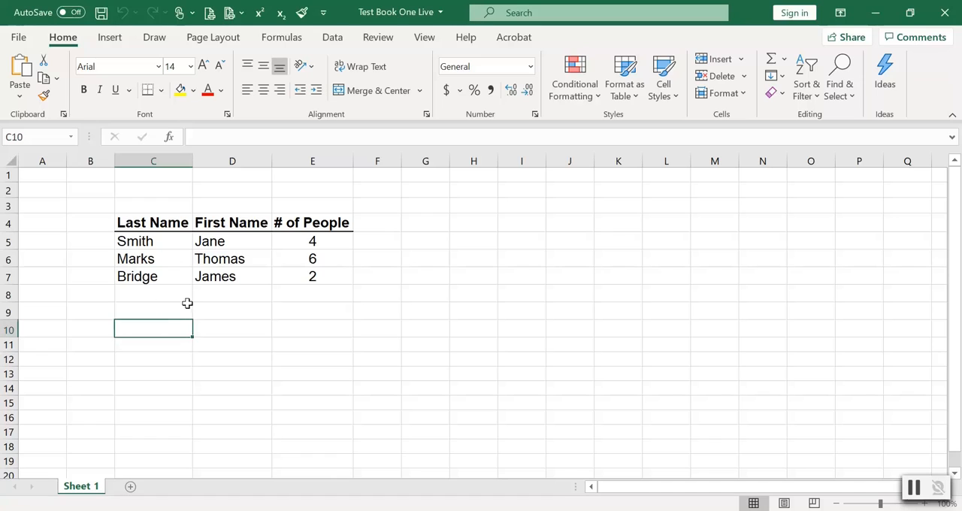
{"action": "left_click", "coordinate": [308, 241]}
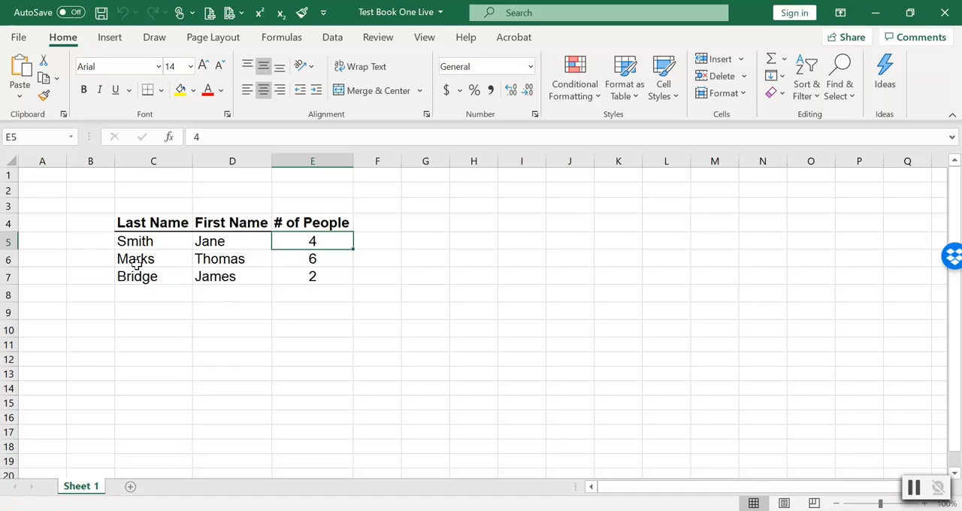
{"action": "left_click", "coordinate": [303, 191]}
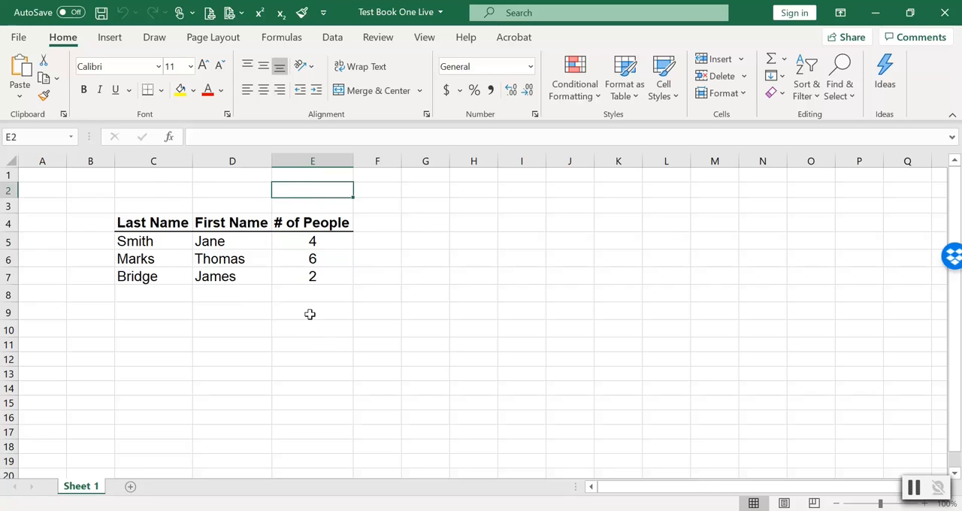
{"action": "left_click", "coordinate": [310, 313]}
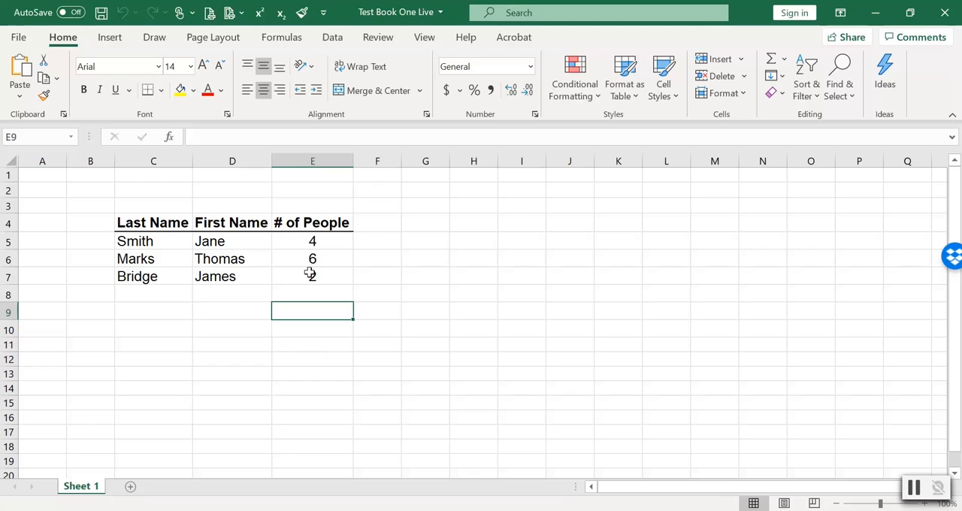
Insert an AutoSum SUM formula in cell E2 that totals the # of People values in E5:E7.
{"action": "left_click", "coordinate": [319, 191]}
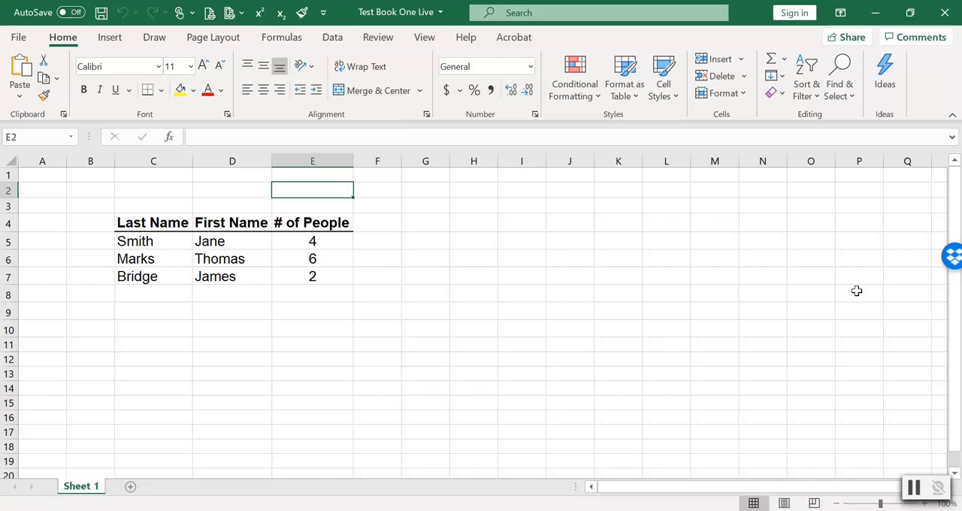
{"action": "left_click", "coordinate": [913, 488]}
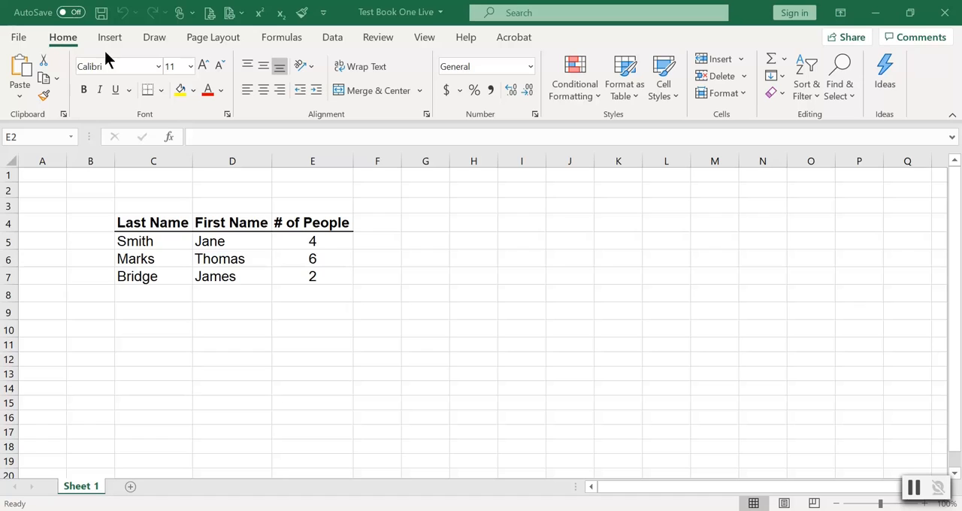
{"action": "left_click", "coordinate": [277, 36]}
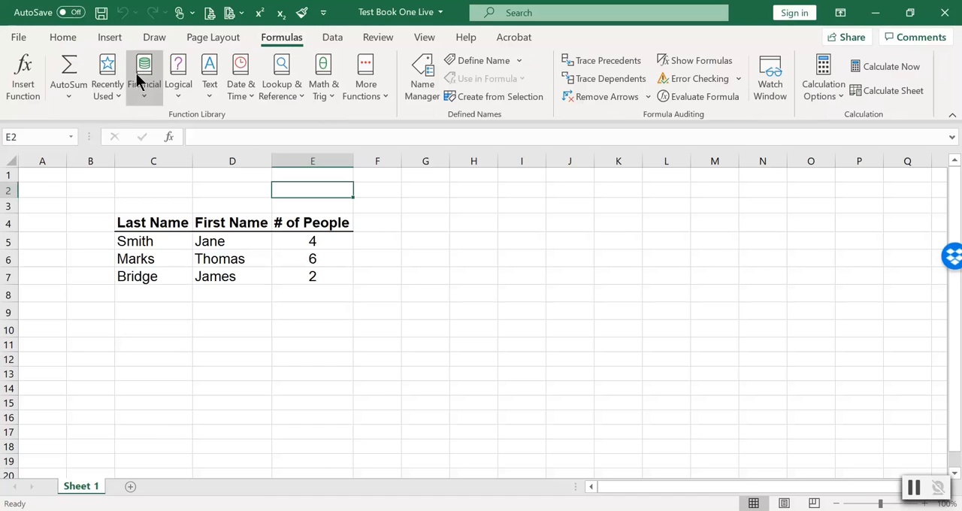
{"action": "left_click", "coordinate": [65, 98]}
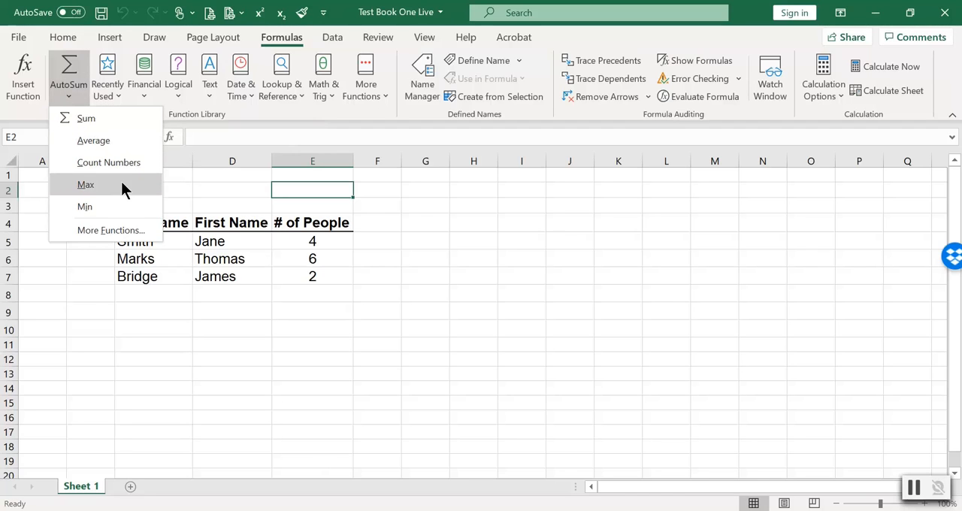
{"action": "left_click", "coordinate": [109, 119]}
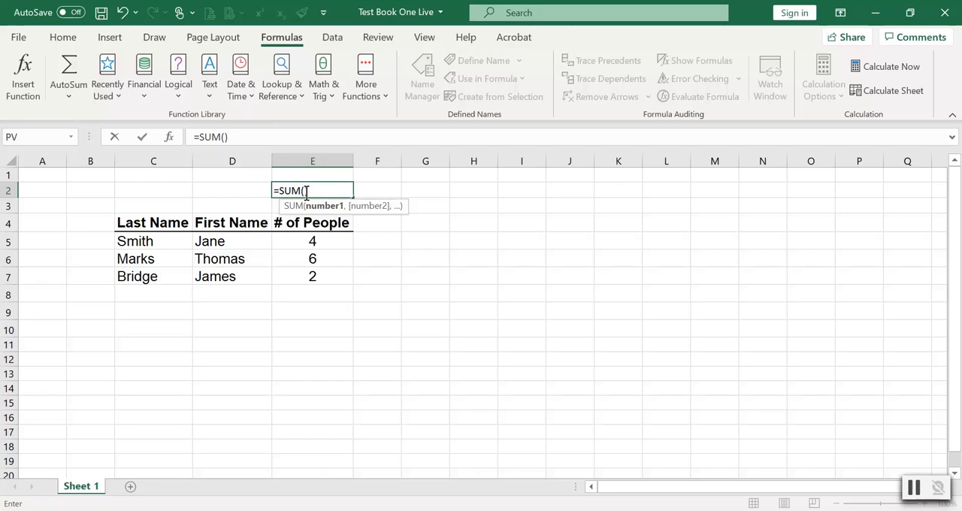
{"action": "left_click", "coordinate": [326, 240]}
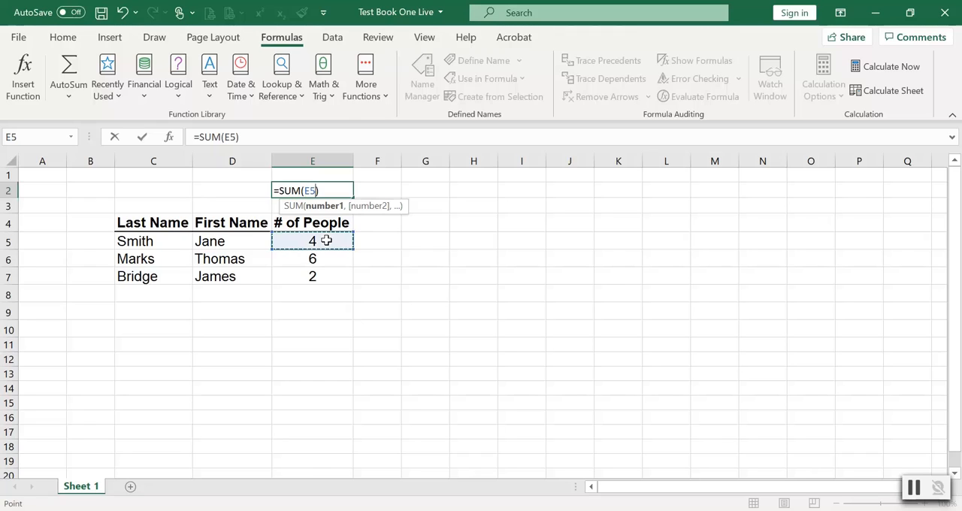
{"action": "left_click_drag", "start_coordinate": [327, 240], "coordinate": [329, 276]}
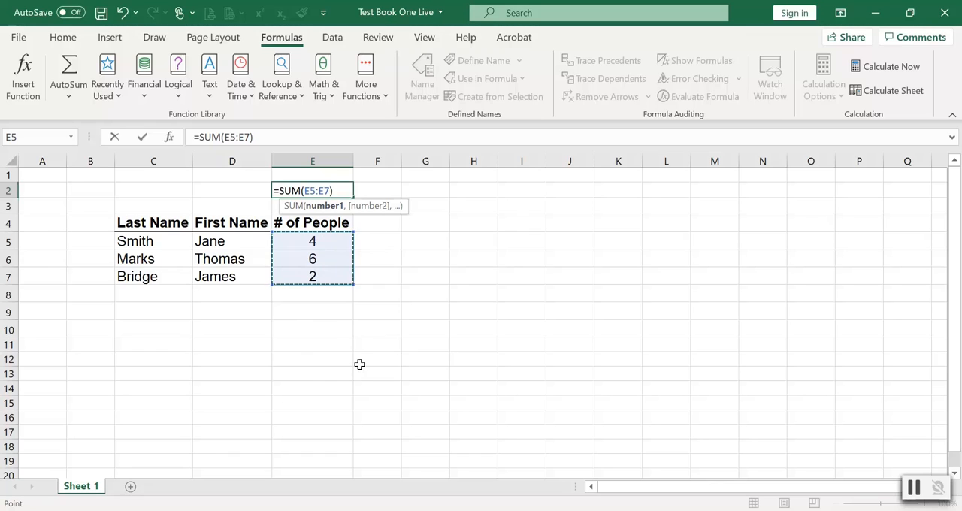
{"action": "key", "text": "Return"}
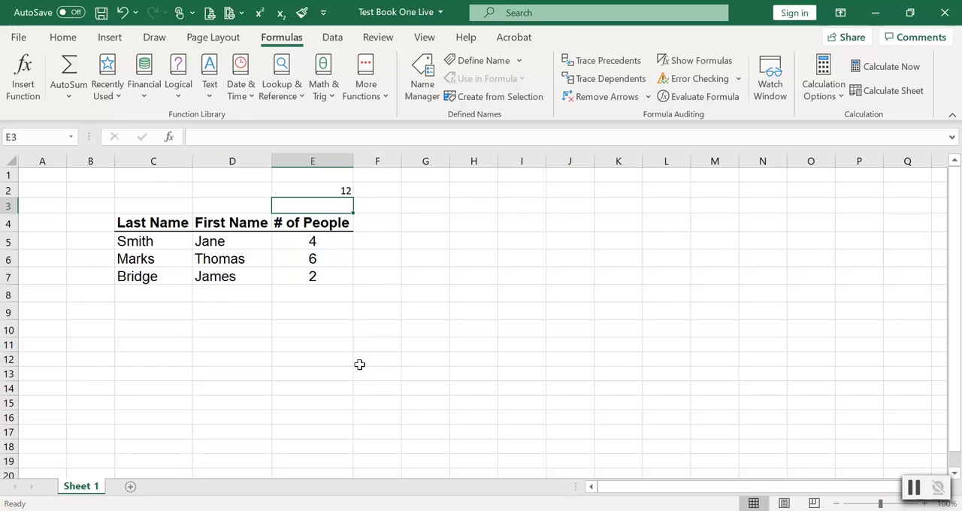
Edit the SUM formula in E2 so its range ends at E10, giving =SUM(E5:E10).
{"action": "left_click", "coordinate": [330, 187]}
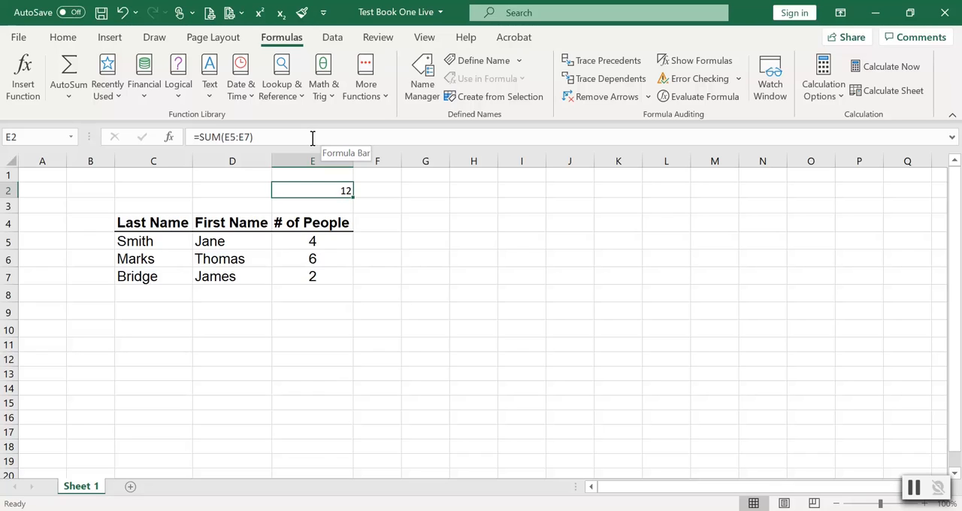
{"action": "left_click", "coordinate": [312, 138]}
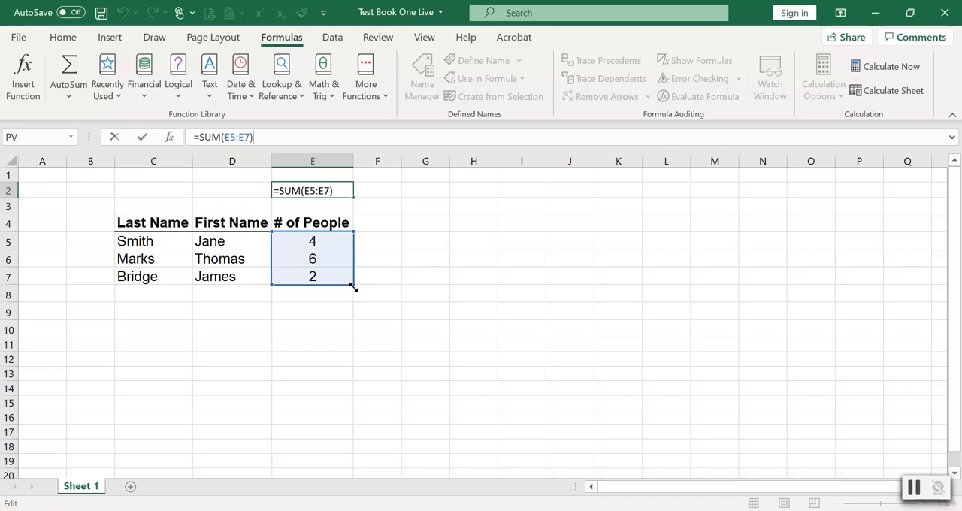
{"action": "left_click", "coordinate": [319, 188]}
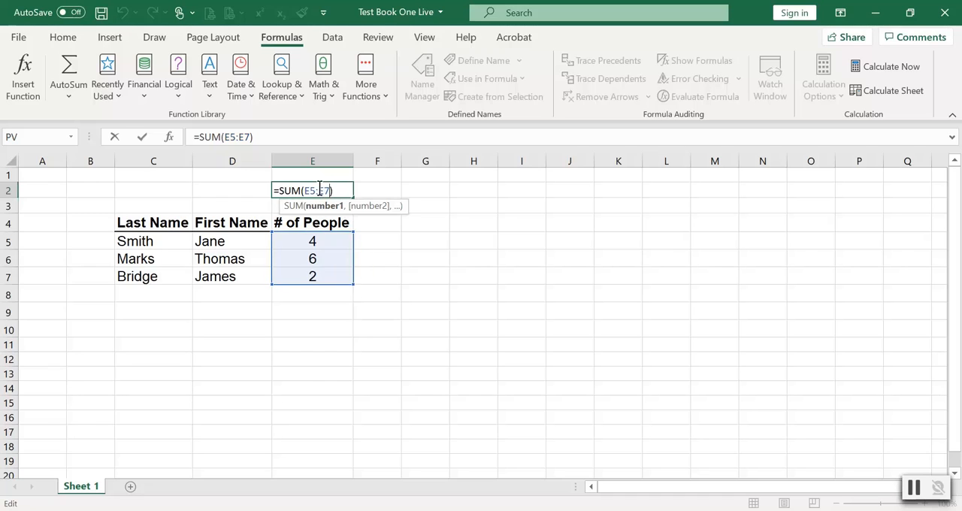
{"action": "left_click", "coordinate": [308, 190]}
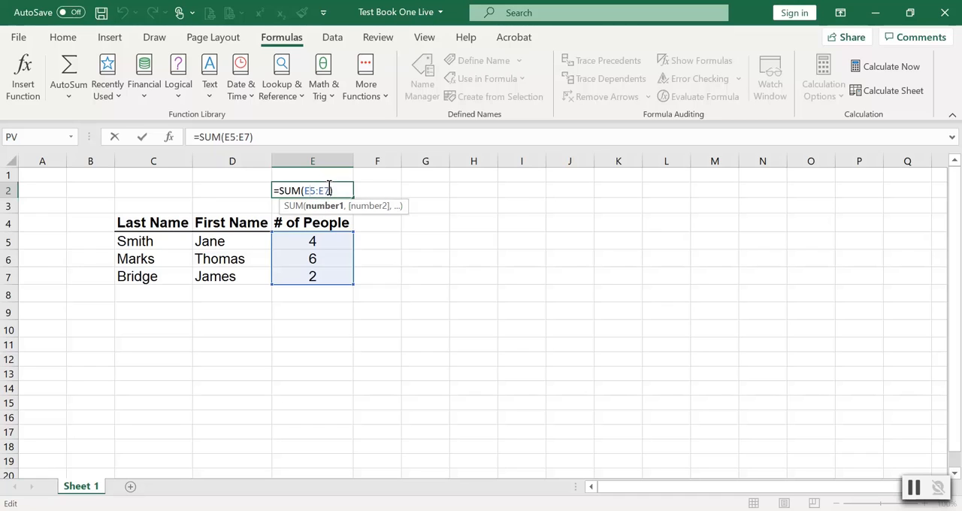
{"action": "key", "text": "BackSpace"}
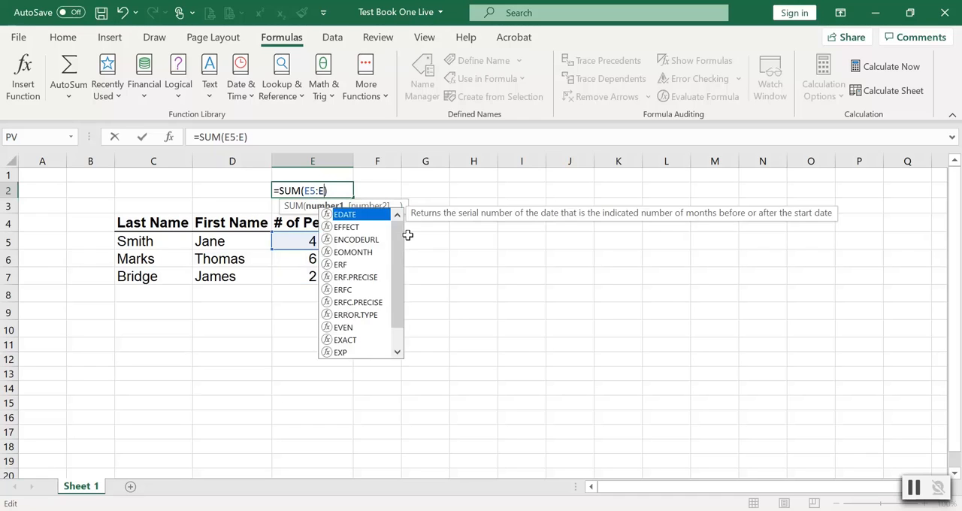
{"action": "type", "text": "10"}
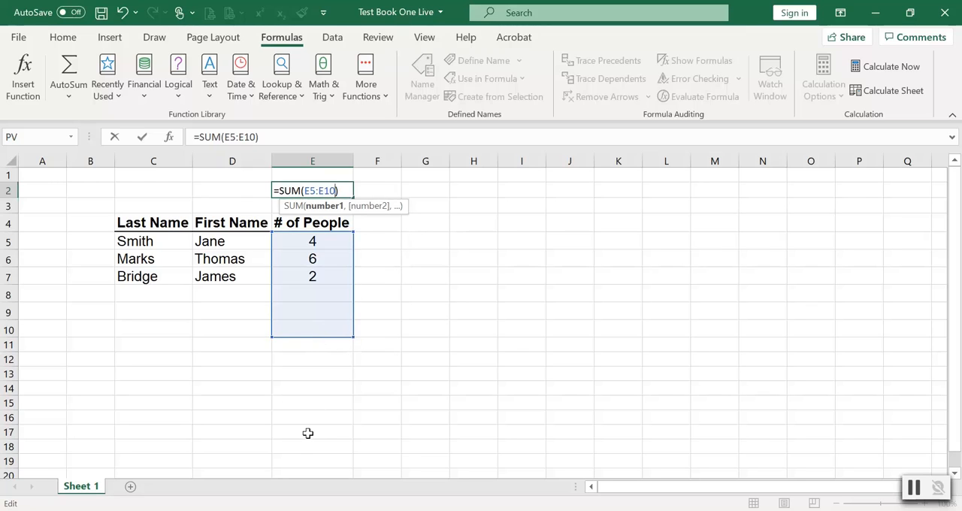
Try starting the E2 formula's range at E4, and set the start back to E5.
{"action": "left_click", "coordinate": [312, 190]}
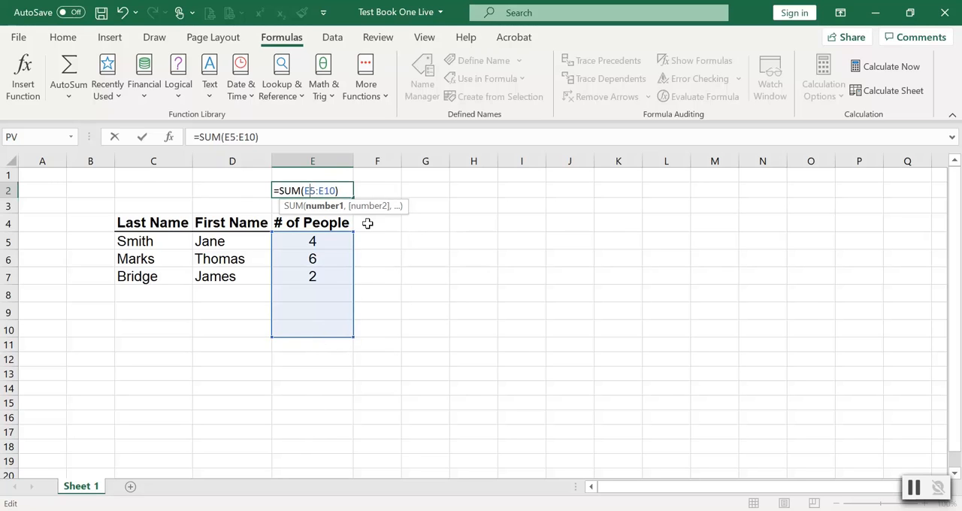
{"action": "key", "text": "BackSpace"}
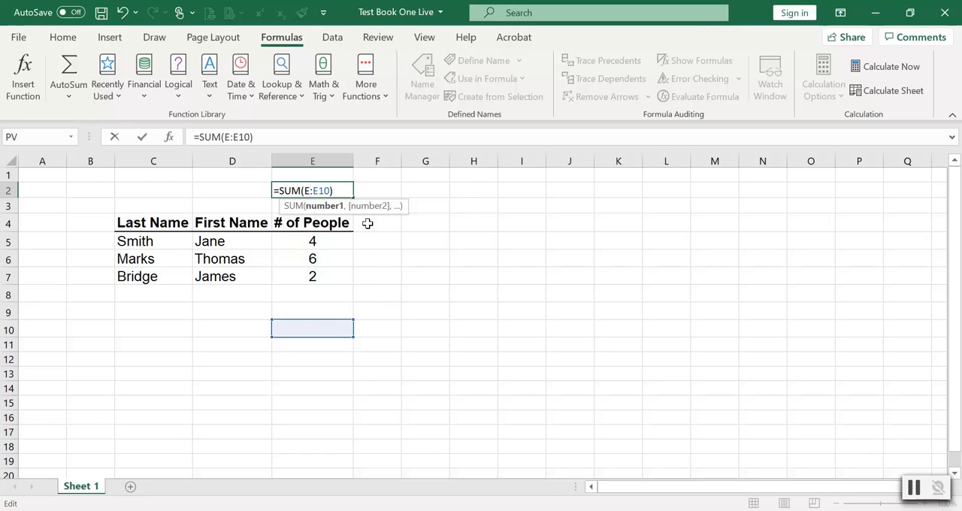
{"action": "type", "text": "4"}
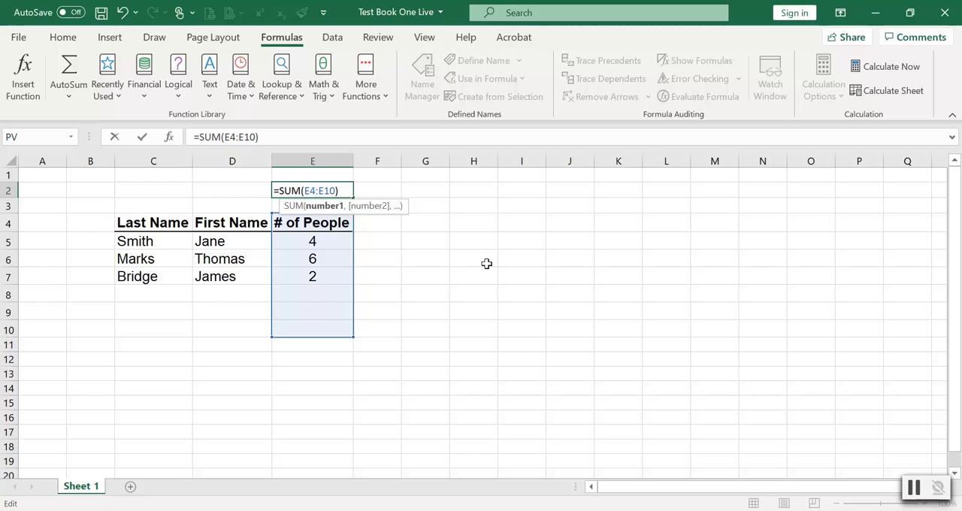
{"action": "key", "text": "BackSpace"}
{"action": "type", "text": "5"}
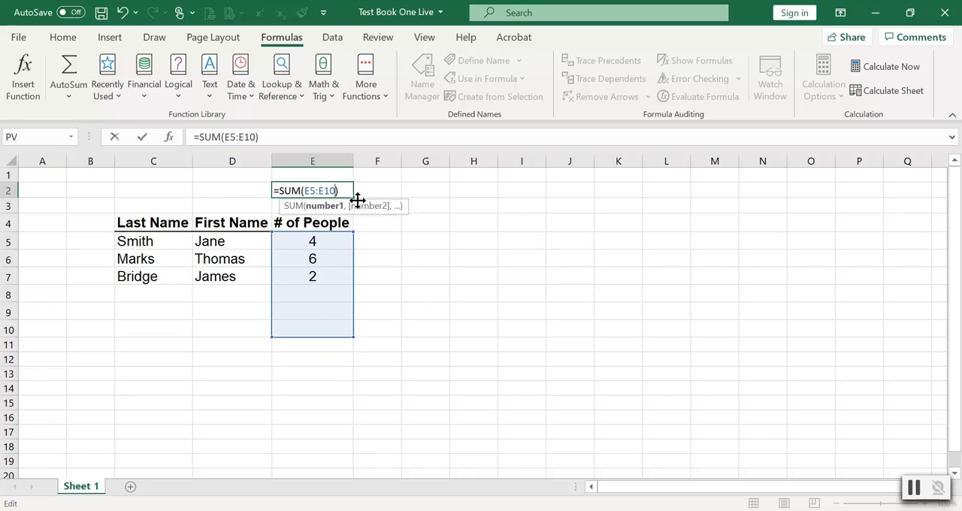
Try extending the E2 formula's range to E50, and set the end back to E10.
{"action": "key", "text": "BackSpace"}
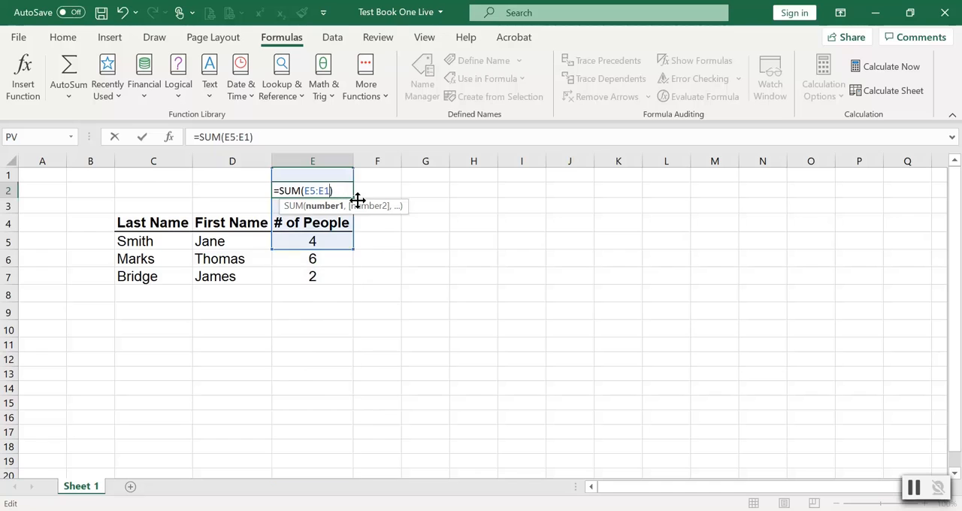
{"action": "key", "text": "BackSpace"}
{"action": "type", "text": "50"}
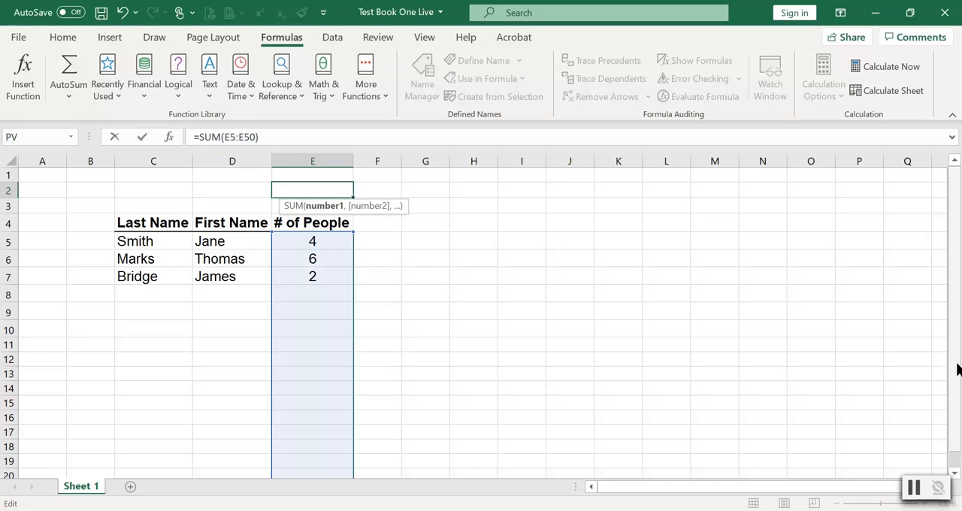
{"action": "mouse_move", "coordinate": [957, 364]}
{"action": "left_mouse_down"}
{"action": "mouse_move", "coordinate": [957, 376]}
{"action": "mouse_move", "coordinate": [957, 364]}
{"action": "left_mouse_up"}
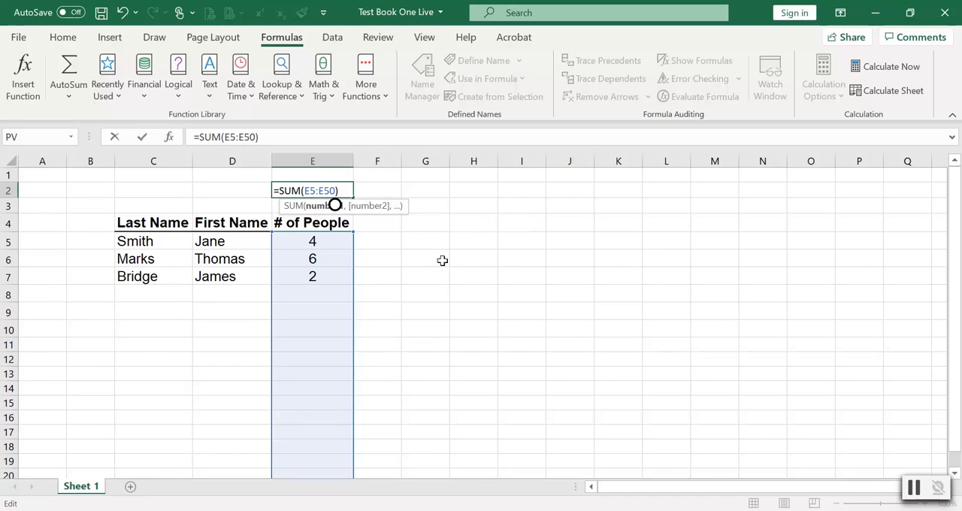
{"action": "key", "text": "BackSpace"}
{"action": "key", "text": "BackSpace"}
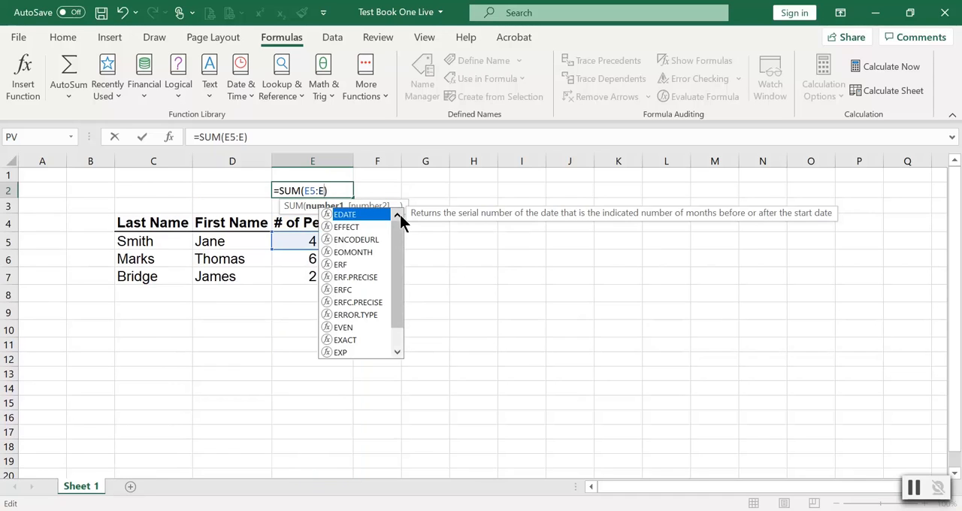
{"action": "type", "text": "10"}
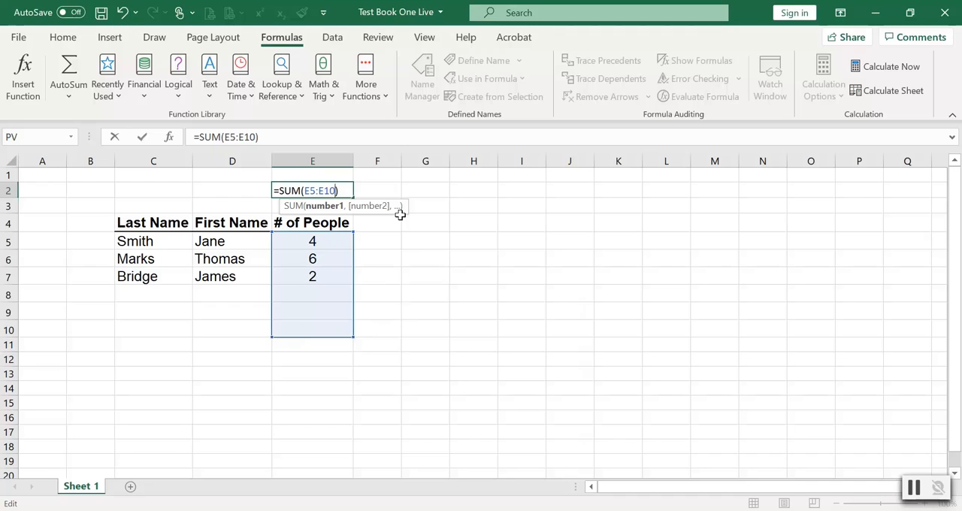
Commit the edited SUM formula in E2 and review its full text.
{"action": "key", "text": "Return"}
{"action": "left_click", "coordinate": [342, 190]}
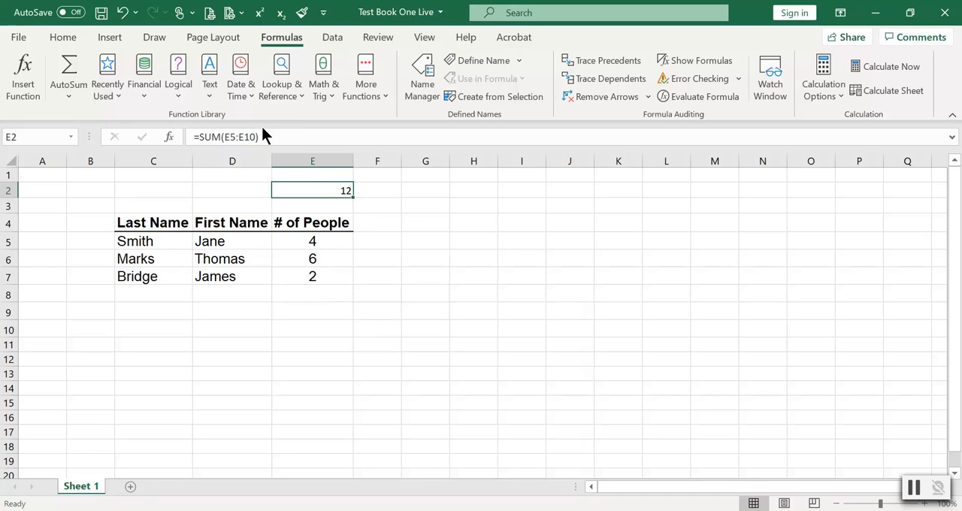
{"action": "left_click_drag", "start_coordinate": [273, 138], "coordinate": [172, 140]}
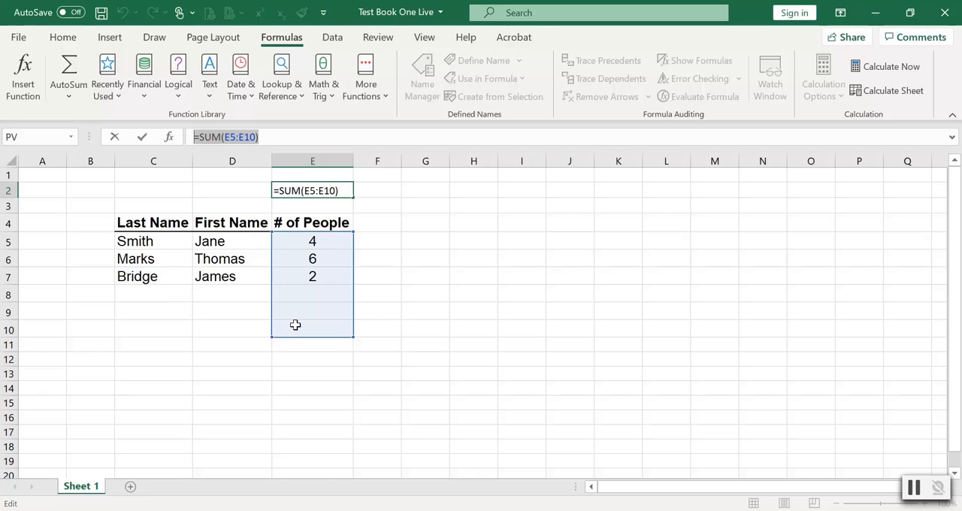
{"action": "key", "text": "Return"}
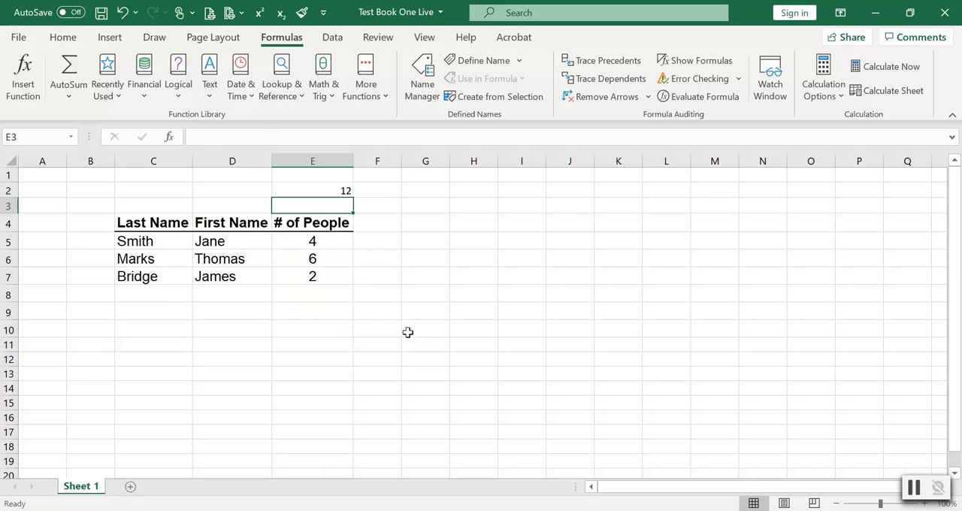
Write the formula =sum(E5:E10) by hand in E3, picking the range from the # of People column.
{"action": "type", "text": "="}
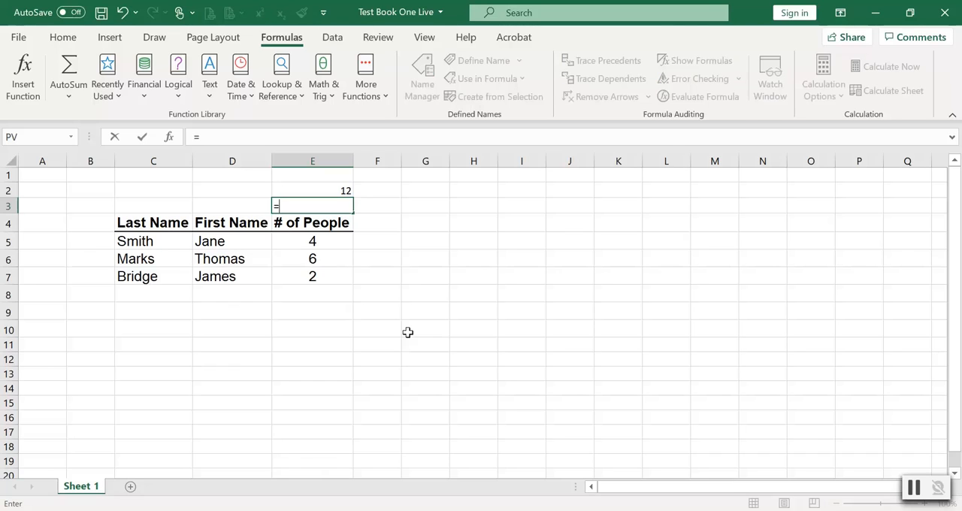
{"action": "type", "text": "sum"}
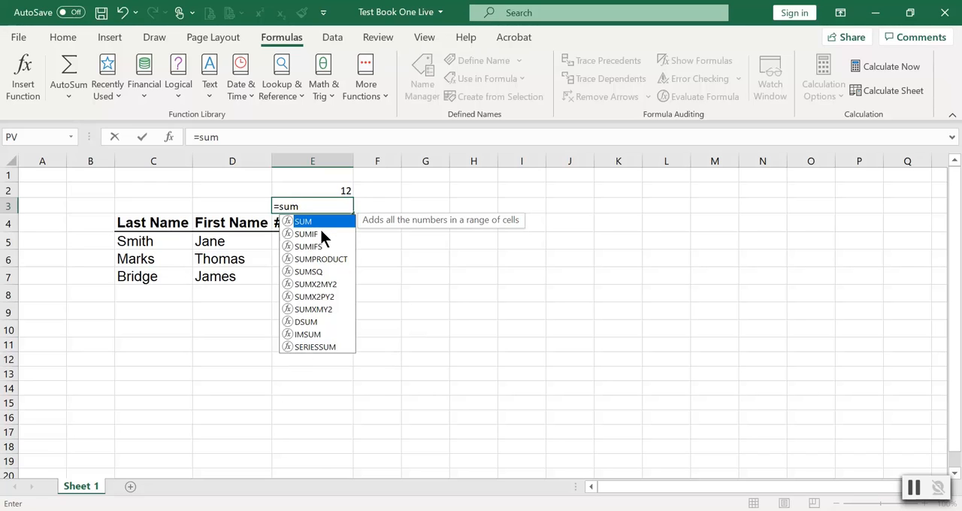
{"action": "type", "text": "("}
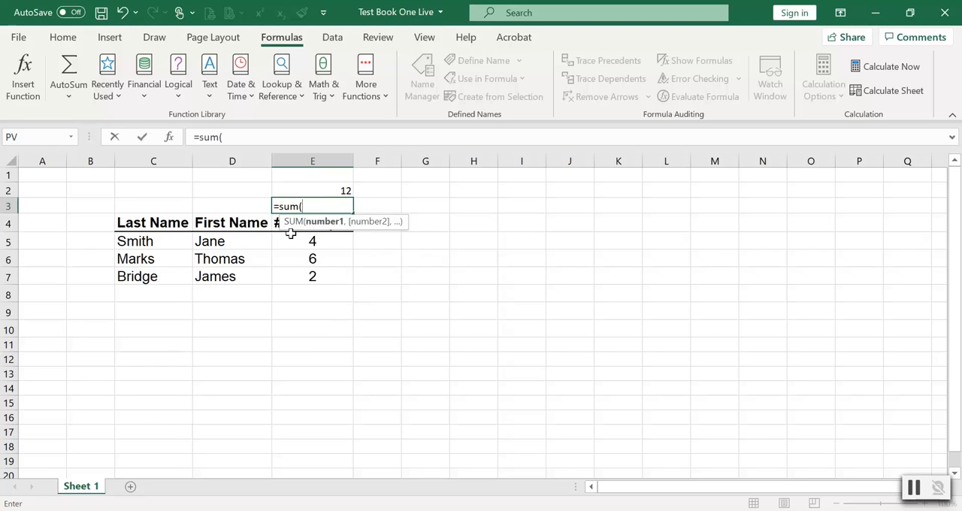
{"action": "left_click", "coordinate": [292, 240]}
{"action": "left_click_drag", "start_coordinate": [292, 241], "coordinate": [304, 332]}
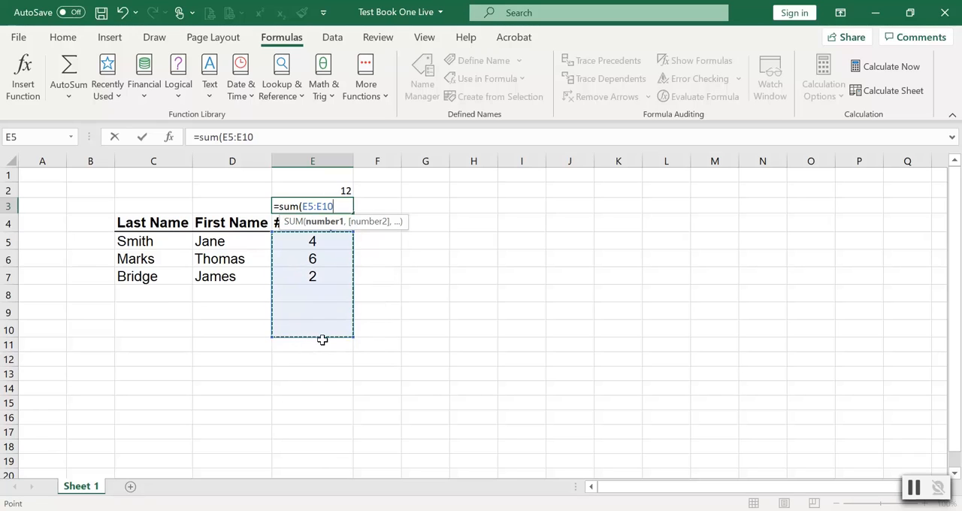
{"action": "type", "text": ")"}
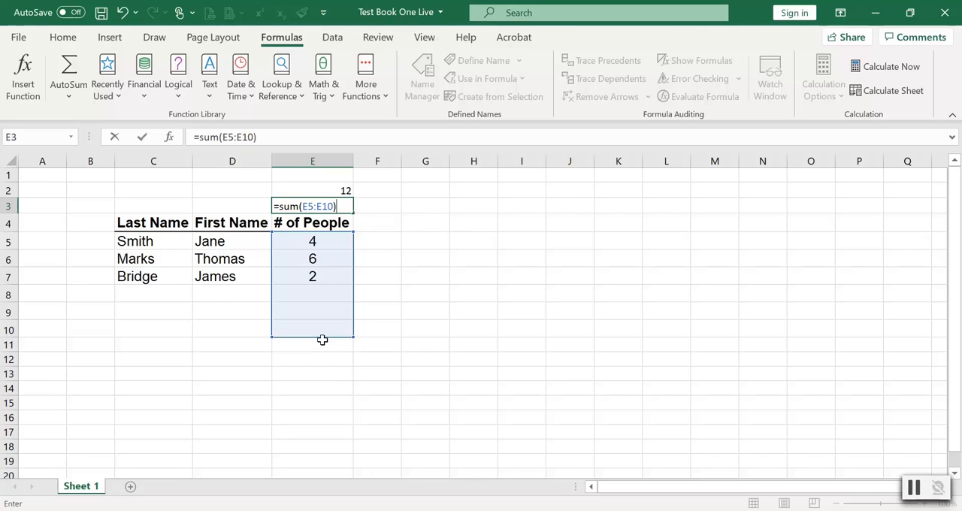
{"action": "key", "text": "Return"}
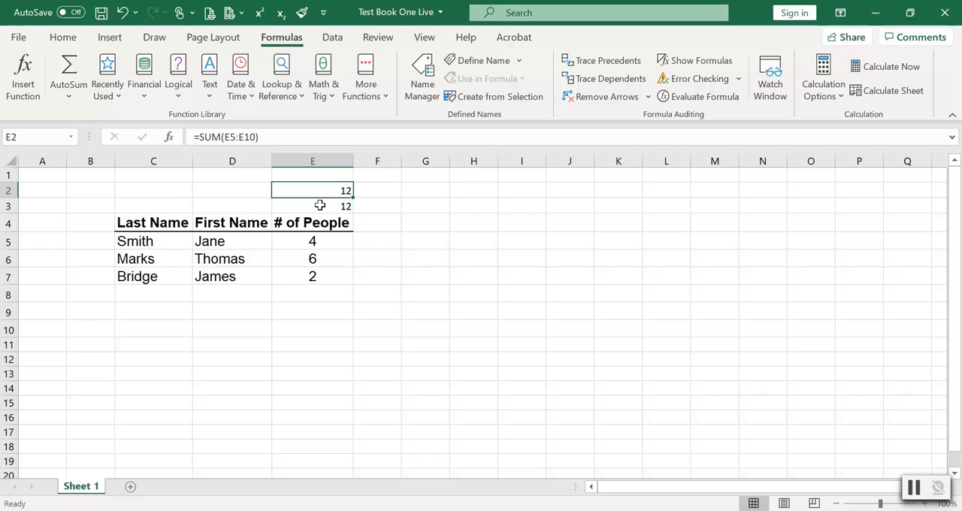
Replace the formula in E3 with an AutoSum Average over the # of People cells, giving =AVERAGE(E5:E10).
{"action": "left_click", "coordinate": [65, 99]}
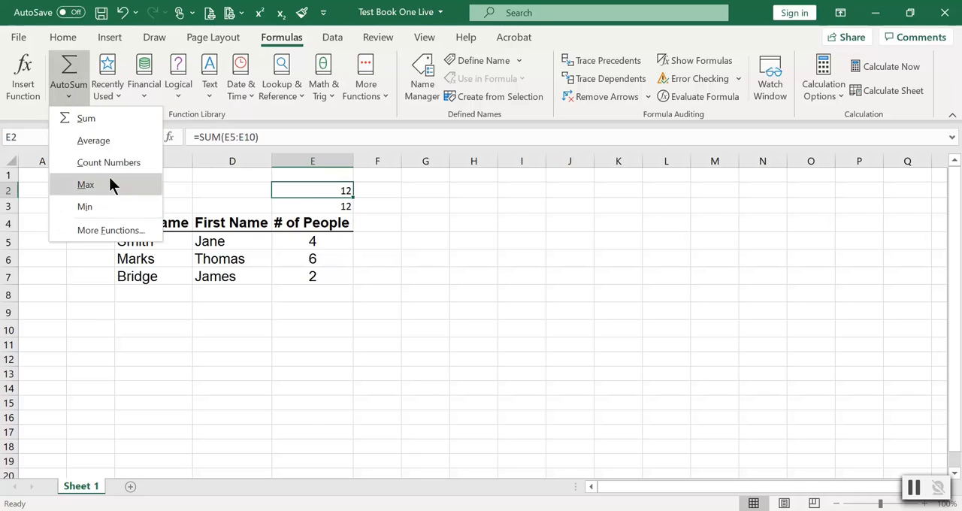
{"action": "left_click", "coordinate": [489, 256]}
{"action": "left_click", "coordinate": [346, 204]}
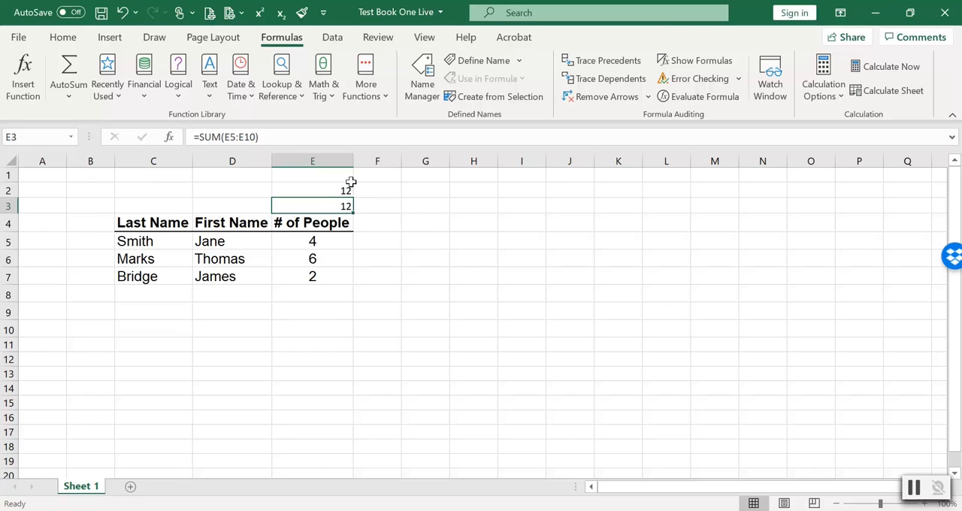
{"action": "left_click", "coordinate": [66, 97]}
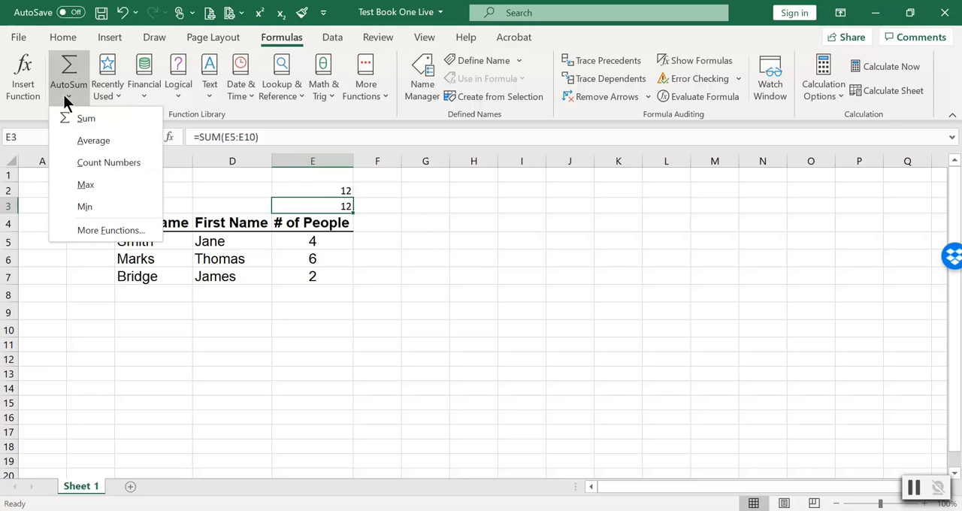
{"action": "left_click", "coordinate": [89, 139]}
{"action": "left_click_drag", "start_coordinate": [319, 243], "coordinate": [315, 330]}
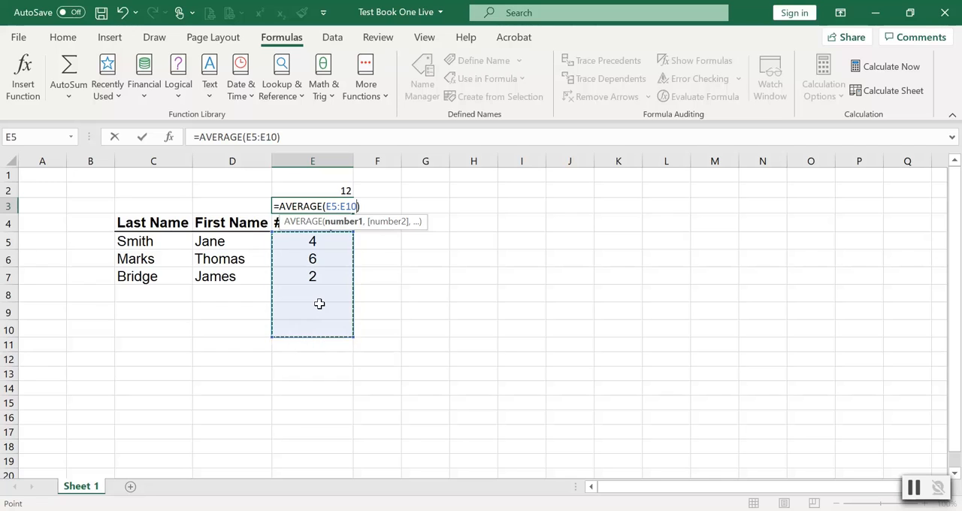
{"action": "key", "text": "Return"}
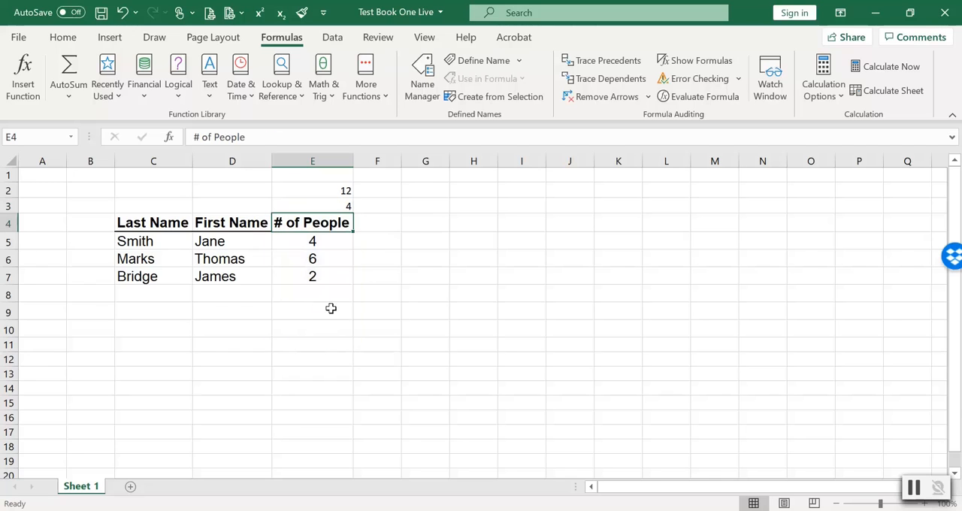
Review the SUM formula in E2 and the AVERAGE formula in E3.
{"action": "left_click", "coordinate": [330, 196]}
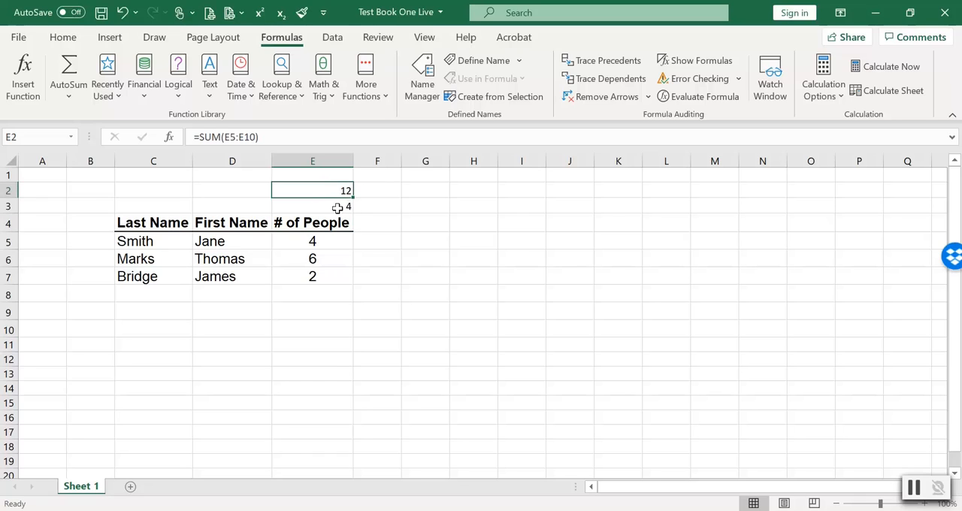
{"action": "left_click", "coordinate": [321, 205]}
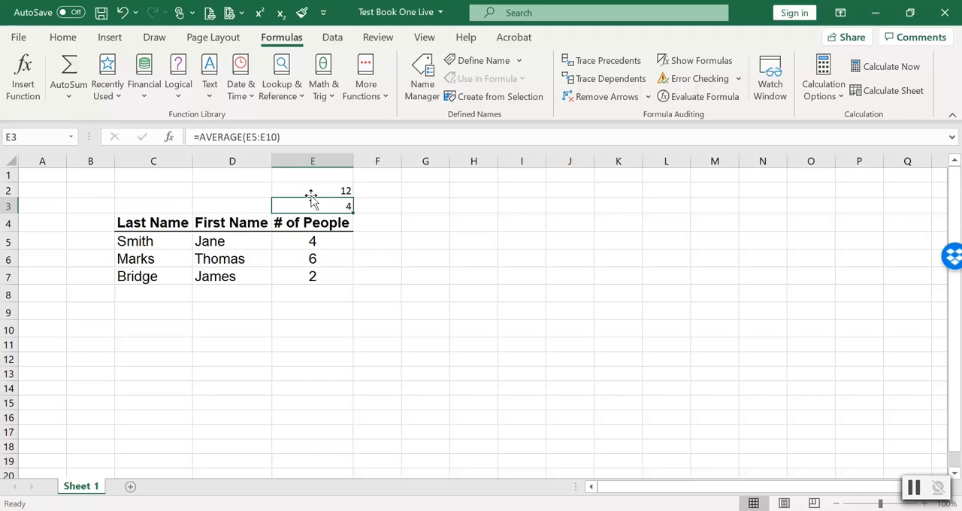
{"action": "left_click", "coordinate": [293, 136]}
{"action": "key", "text": "ctrl+Return"}
{"action": "left_click", "coordinate": [329, 191]}
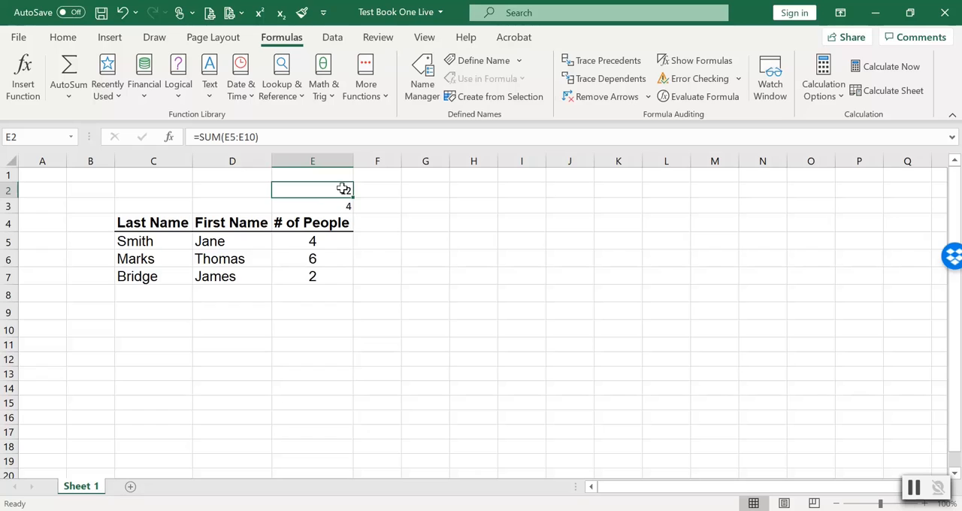
{"action": "left_click_drag", "start_coordinate": [331, 190], "coordinate": [328, 200]}
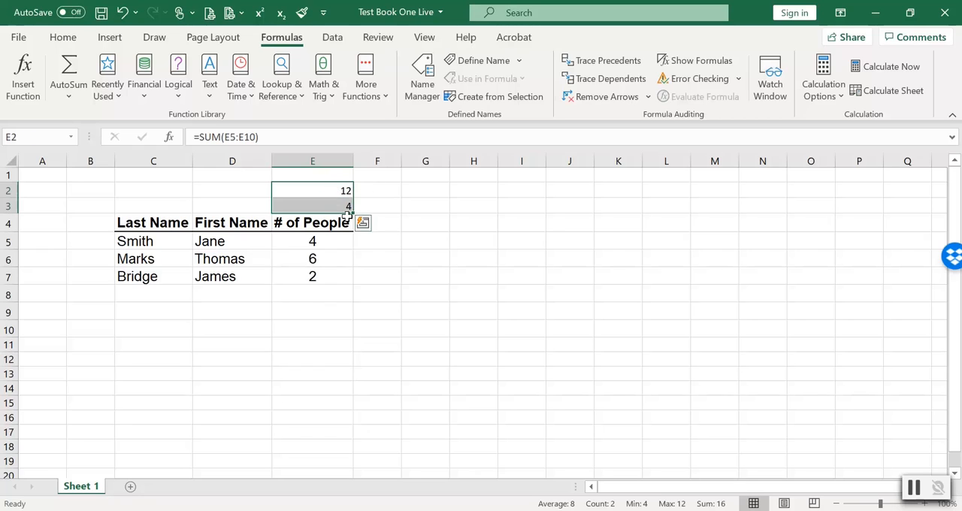
{"action": "left_click", "coordinate": [329, 192]}
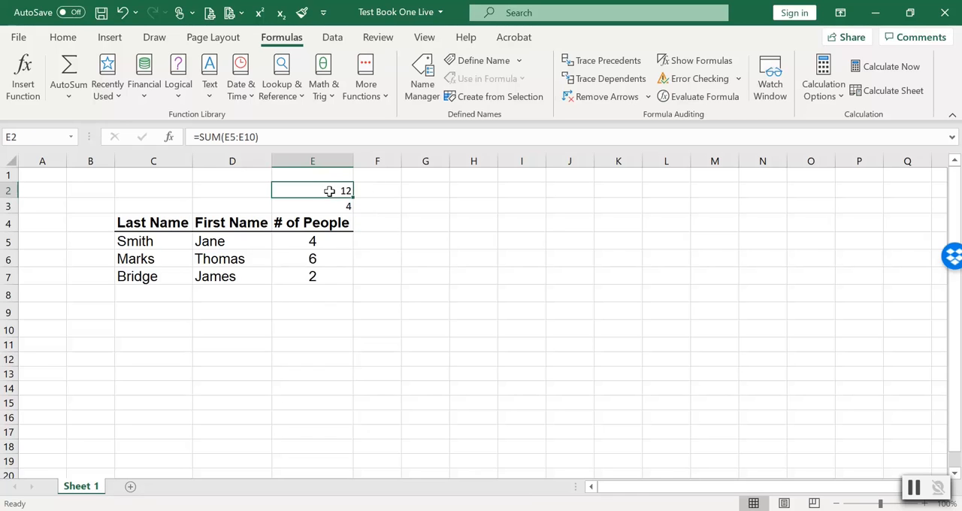
Match the total in E2 to the # of People values by setting its font to Arial, size 14.
{"action": "left_click", "coordinate": [63, 39]}
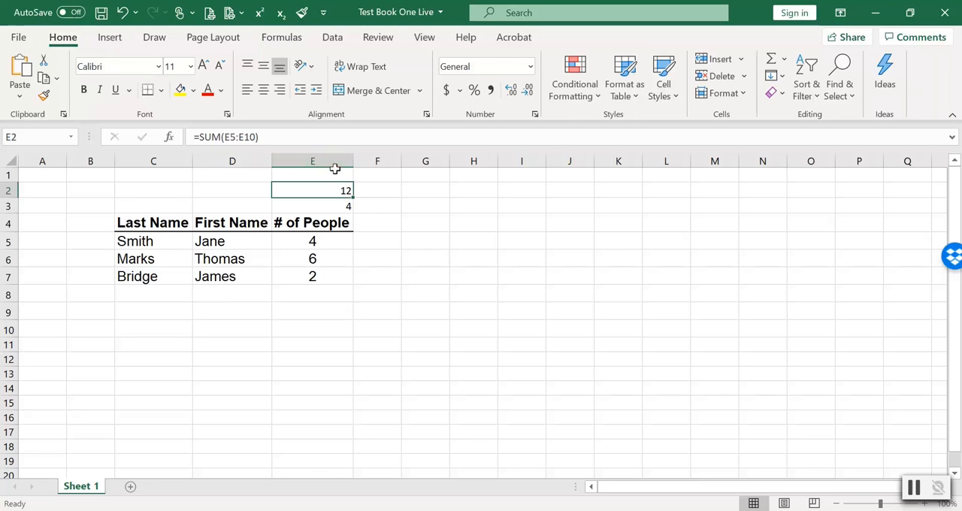
{"action": "left_click", "coordinate": [331, 247]}
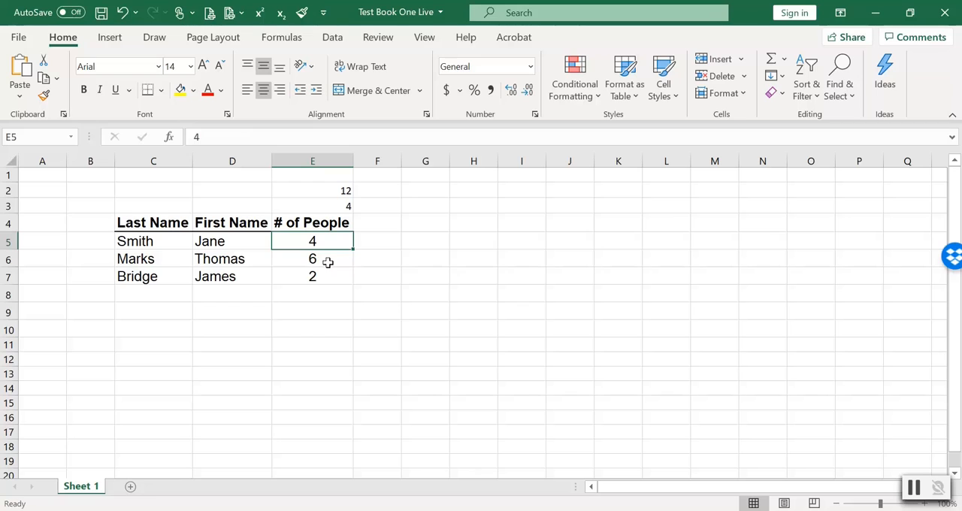
{"action": "left_click", "coordinate": [328, 262]}
{"action": "left_click", "coordinate": [325, 278]}
{"action": "left_click", "coordinate": [329, 190]}
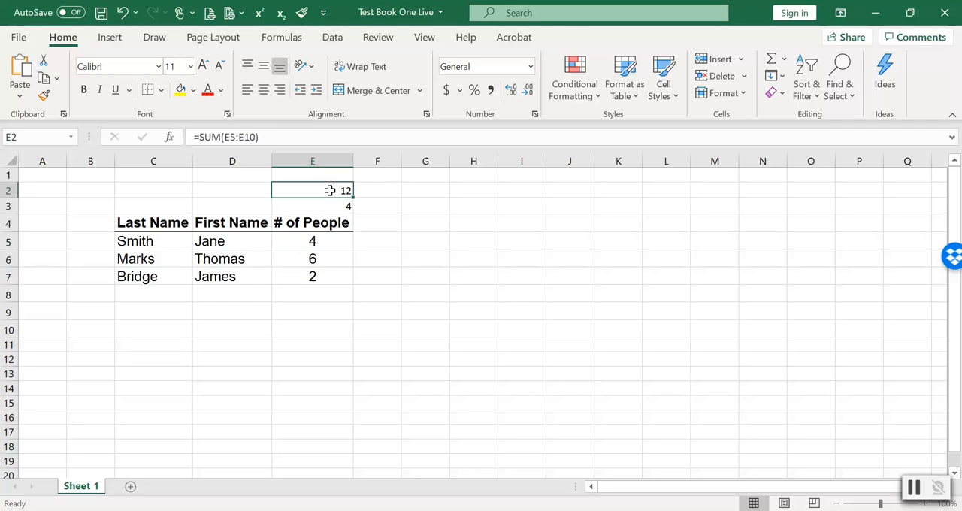
{"action": "left_click", "coordinate": [324, 205]}
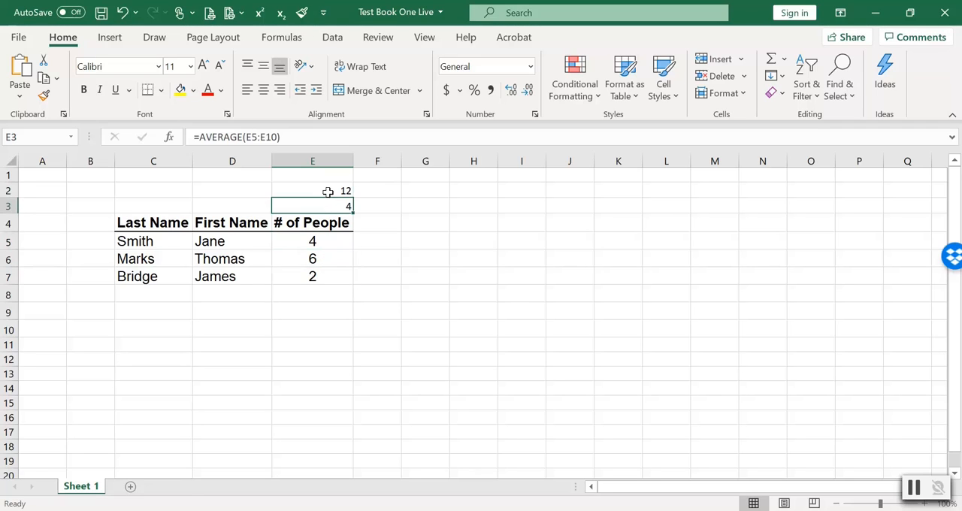
{"action": "left_click", "coordinate": [327, 192]}
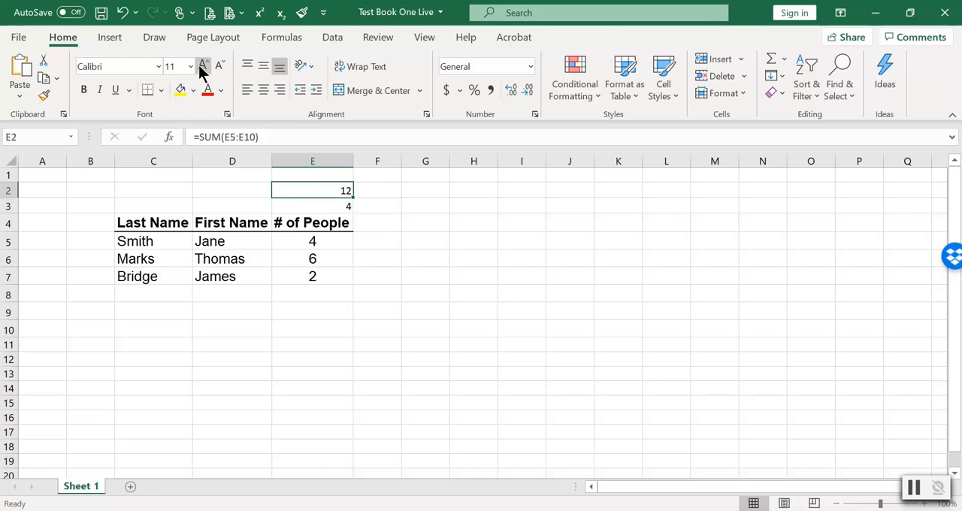
{"action": "left_click", "coordinate": [158, 68]}
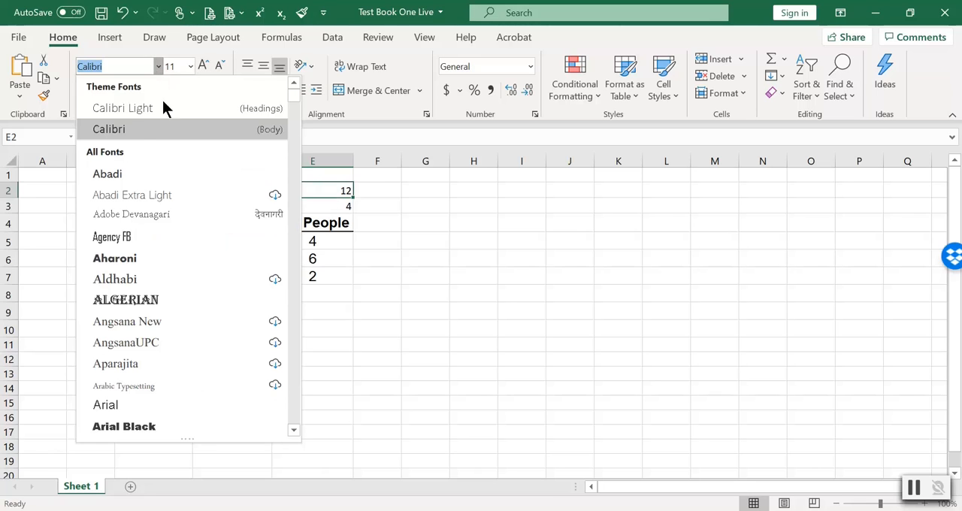
{"action": "left_click", "coordinate": [141, 403]}
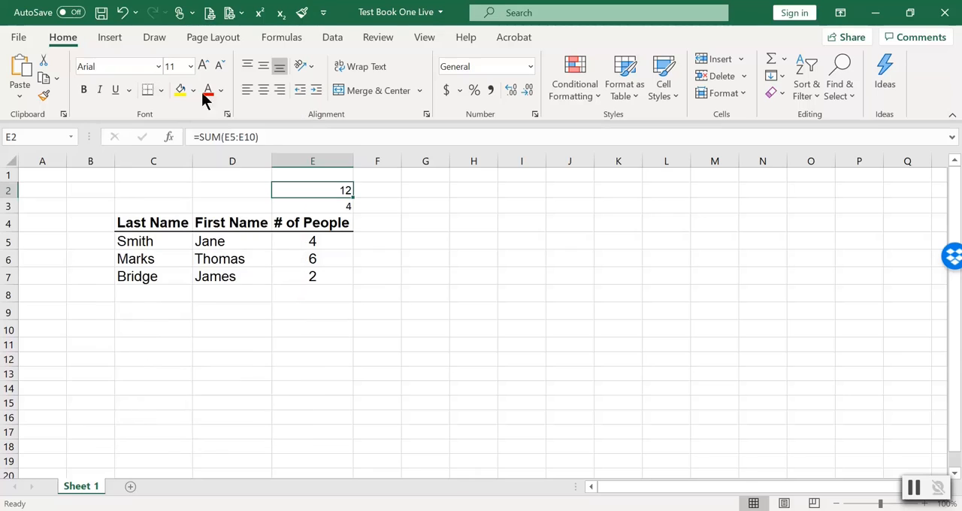
{"action": "left_click", "coordinate": [191, 67]}
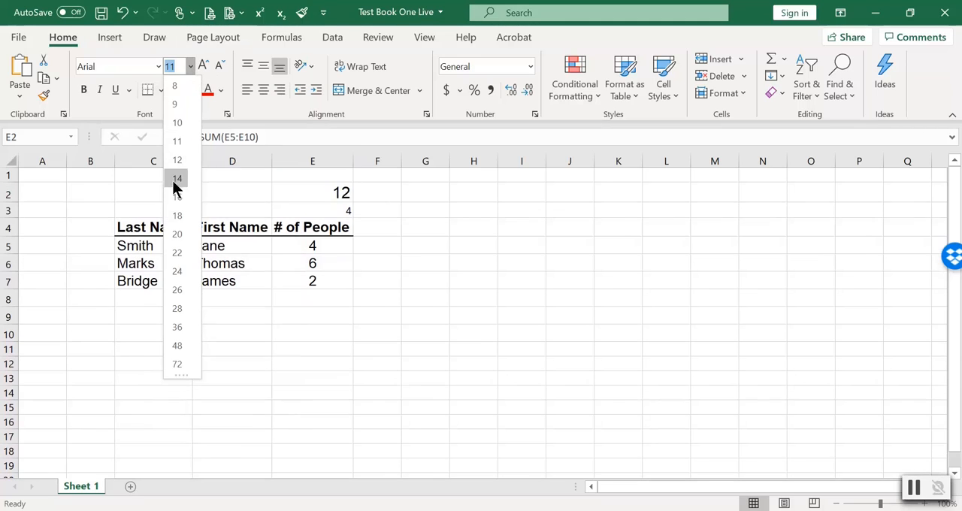
{"action": "left_click", "coordinate": [173, 176]}
{"action": "left_click", "coordinate": [416, 237]}
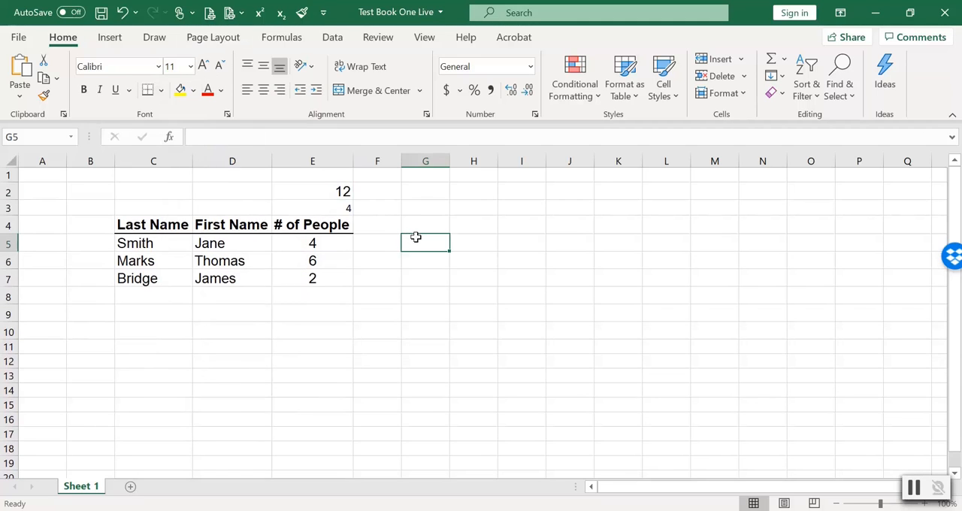
Try copying the formatting of E2 onto E3 with Format Painter, and undo it.
{"action": "left_click", "coordinate": [339, 191]}
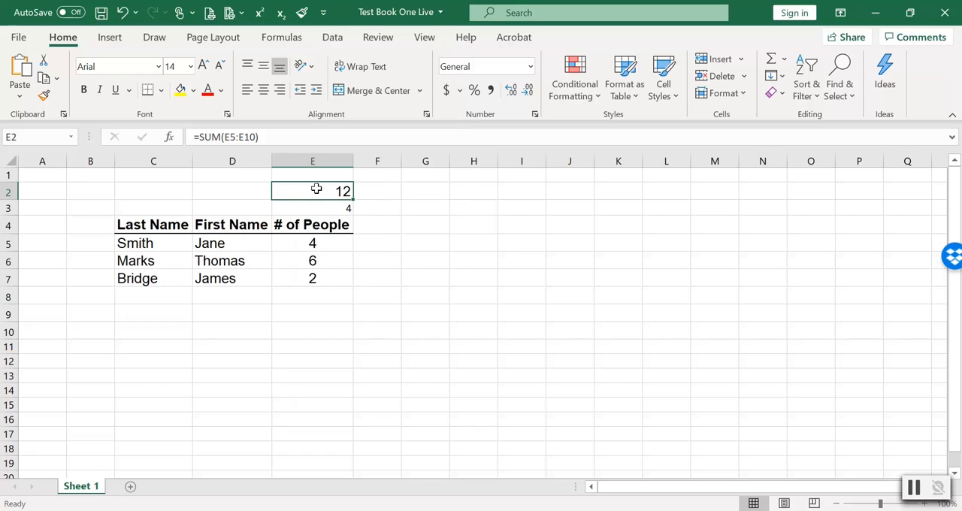
{"action": "left_click", "coordinate": [301, 12]}
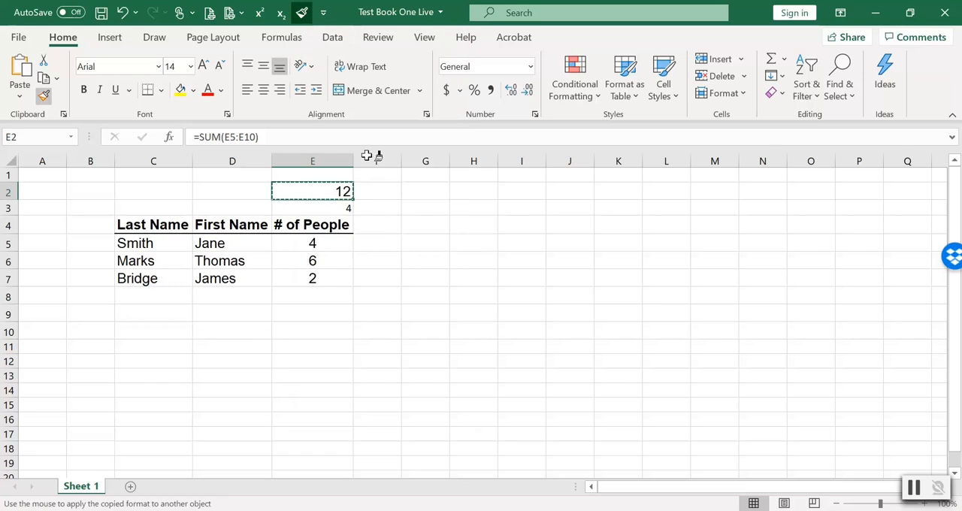
{"action": "left_click", "coordinate": [326, 209]}
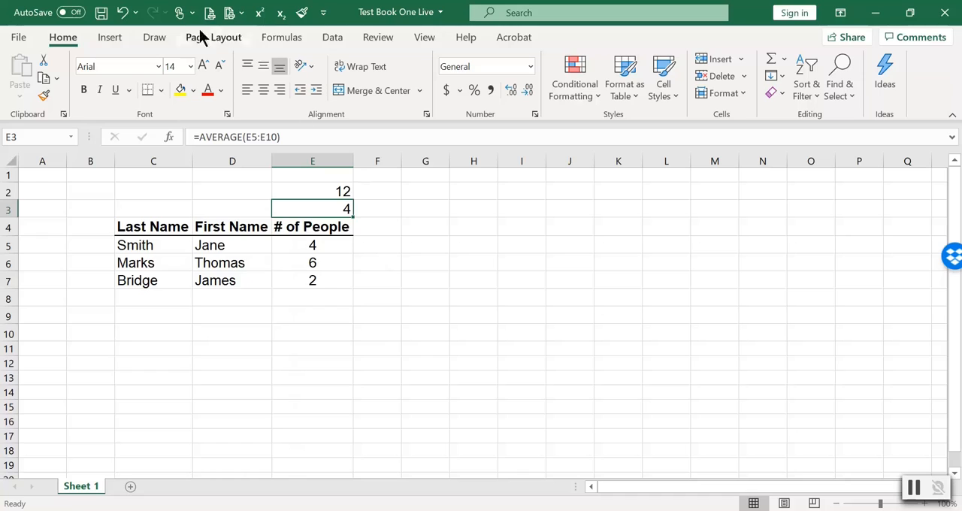
{"action": "left_click", "coordinate": [122, 18]}
Copy cell E7 and paste only its formats onto the average in E3 using Paste Special.
{"action": "left_click", "coordinate": [314, 278]}
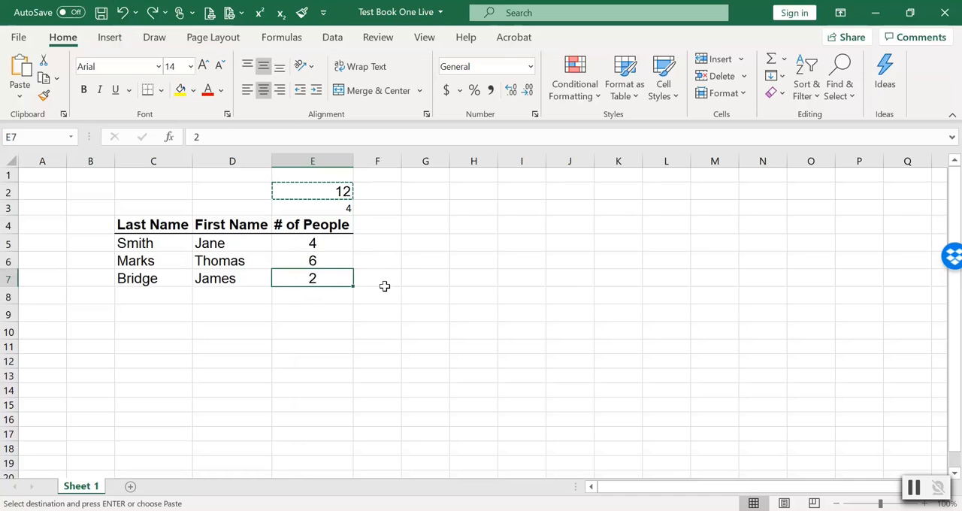
{"action": "key", "text": "ctrl+c"}
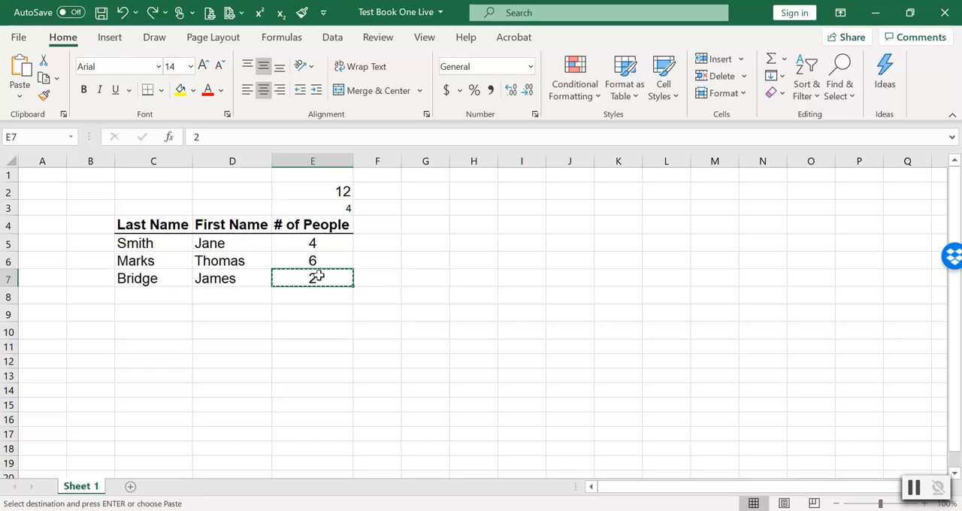
{"action": "right_click", "coordinate": [323, 205]}
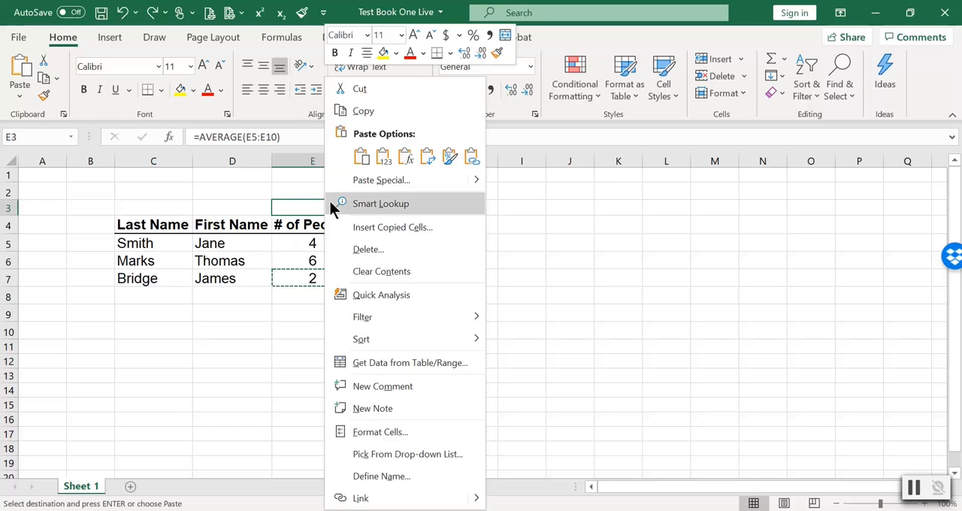
{"action": "left_click", "coordinate": [384, 180]}
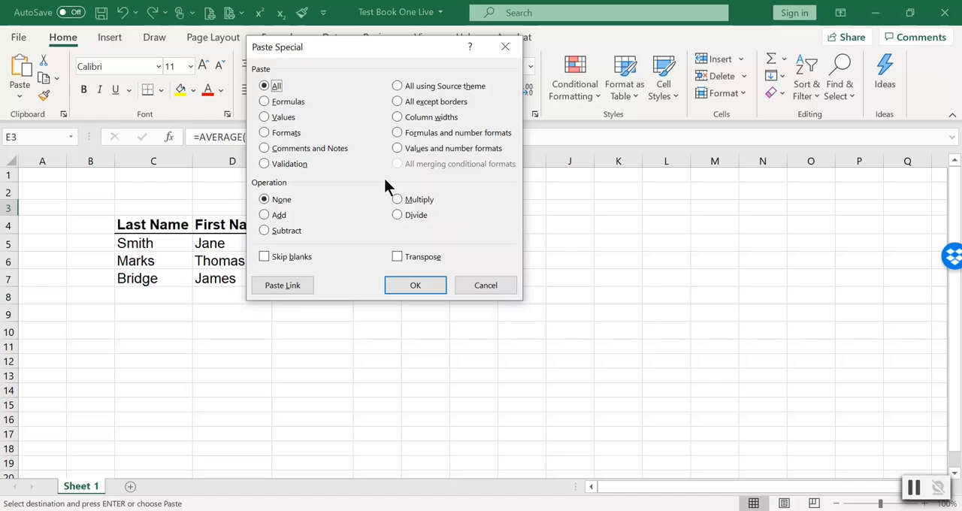
{"action": "left_click", "coordinate": [280, 135]}
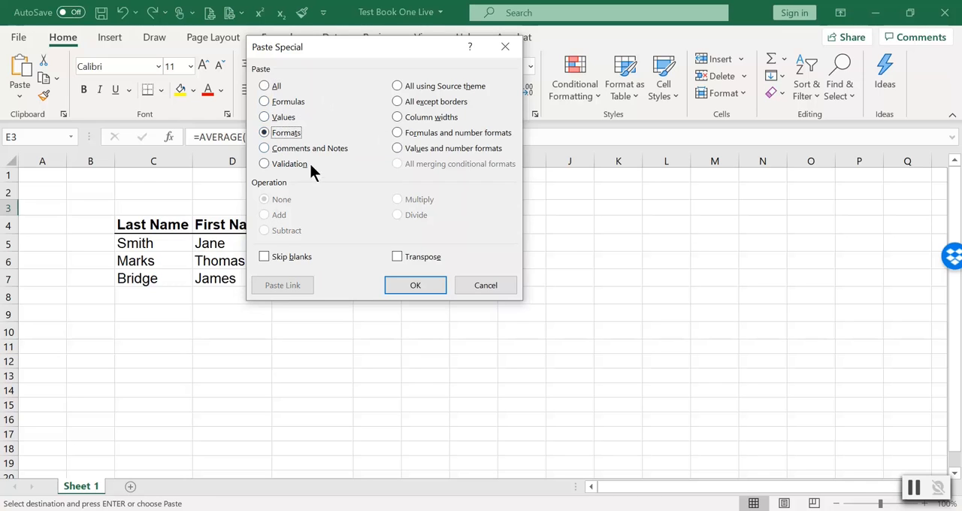
{"action": "left_click", "coordinate": [409, 285]}
{"action": "key", "text": "Escape"}
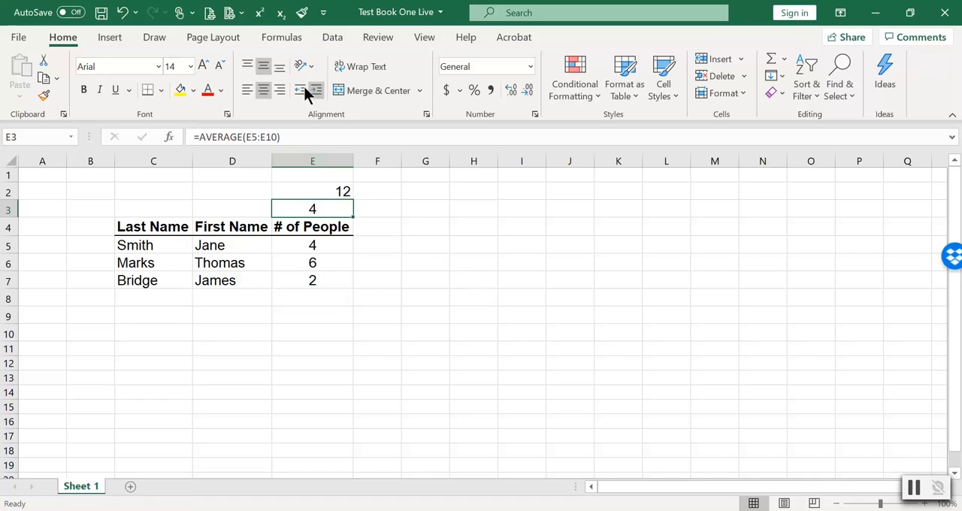
Right-align the average in E3 so it lines up with the total above it.
{"action": "left_click", "coordinate": [278, 90]}
{"action": "left_click", "coordinate": [488, 227]}
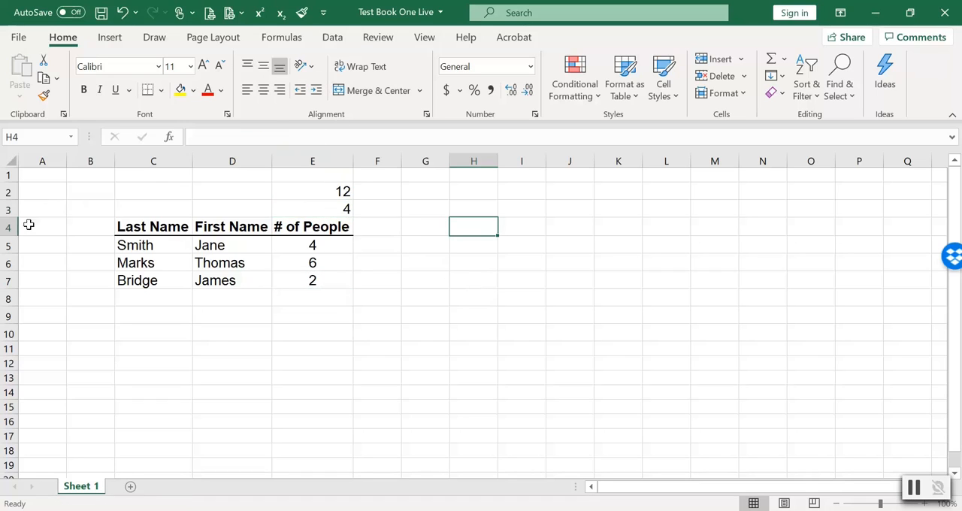
Enter the labels "Sum / Total" in D2 and "Average" in D3 beside the calculated values.
{"action": "left_click", "coordinate": [226, 191]}
{"action": "type", "text": "Su"}
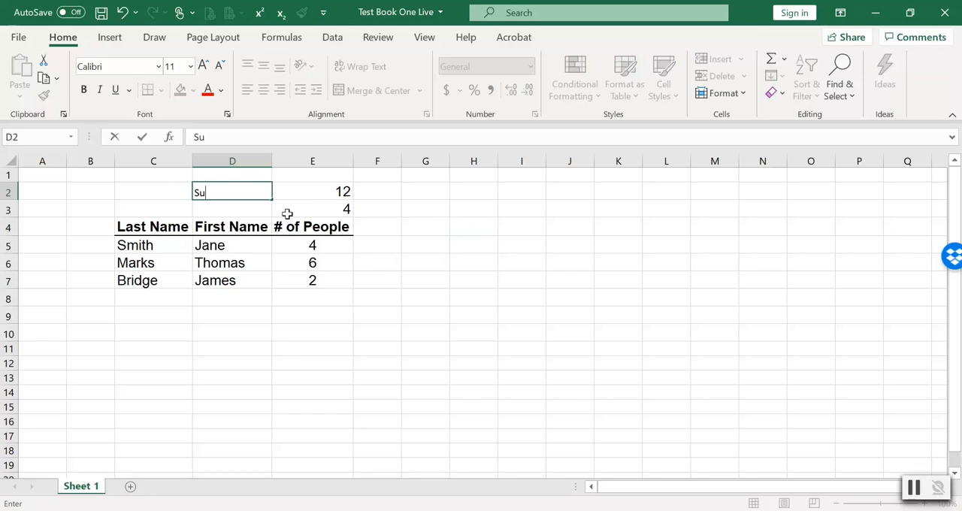
{"action": "type", "text": "m / Total"}
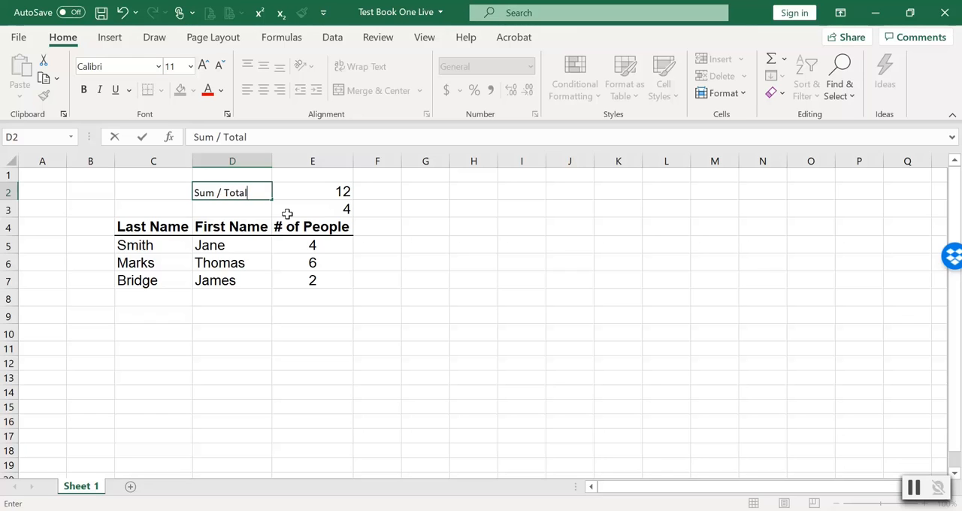
{"action": "key", "text": "Return"}
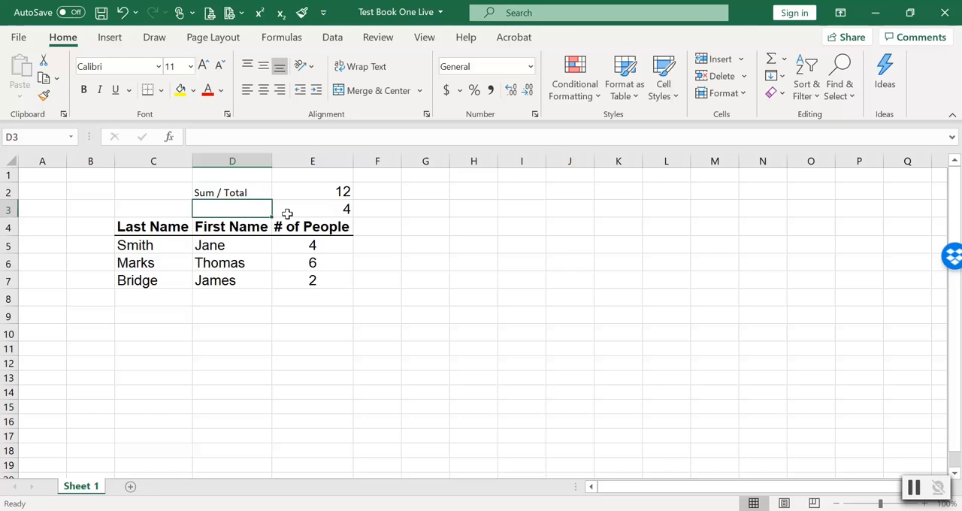
{"action": "type", "text": "Average"}
{"action": "key", "text": "Return"}
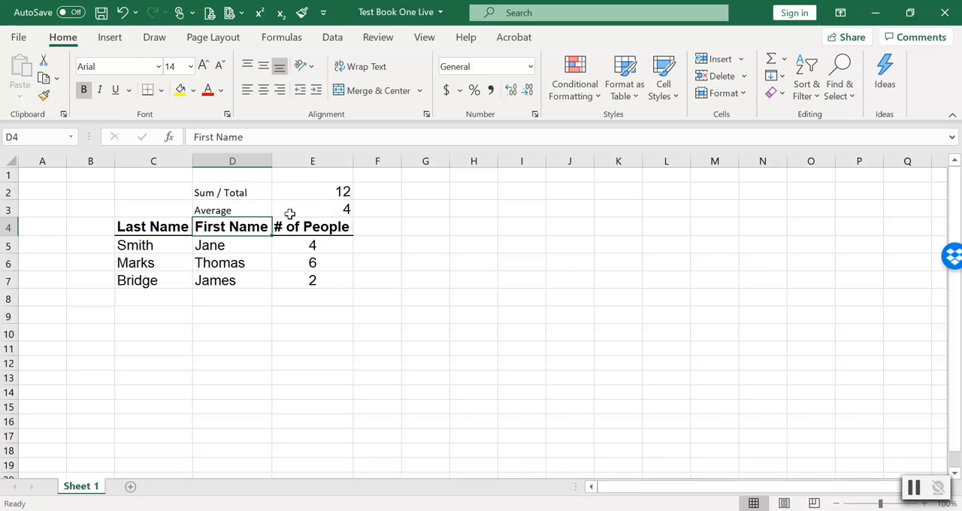
{"action": "left_click", "coordinate": [447, 318]}
Copy the formatting of D7 onto the labels in D2:D3 with Format Painter.
{"action": "left_click_drag", "start_coordinate": [238, 193], "coordinate": [239, 210]}
{"action": "left_click", "coordinate": [236, 282]}
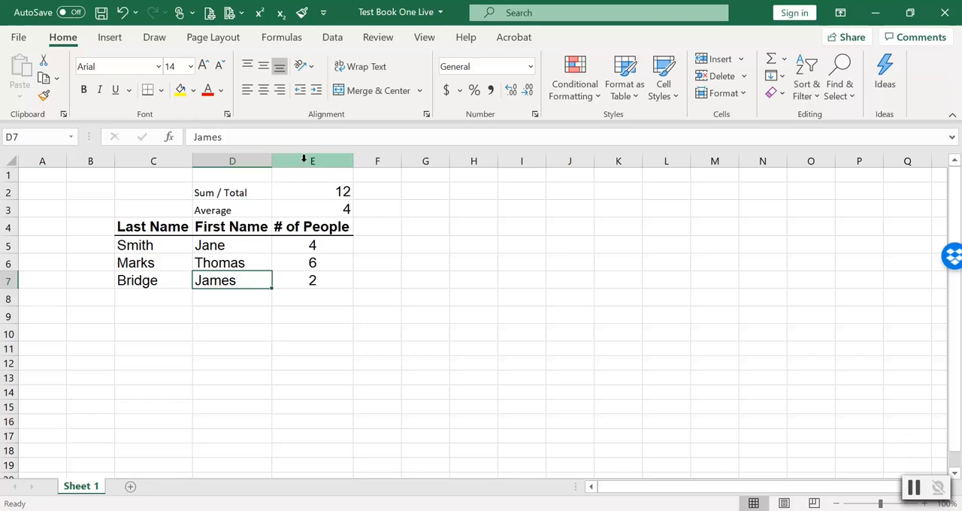
{"action": "left_click", "coordinate": [301, 15]}
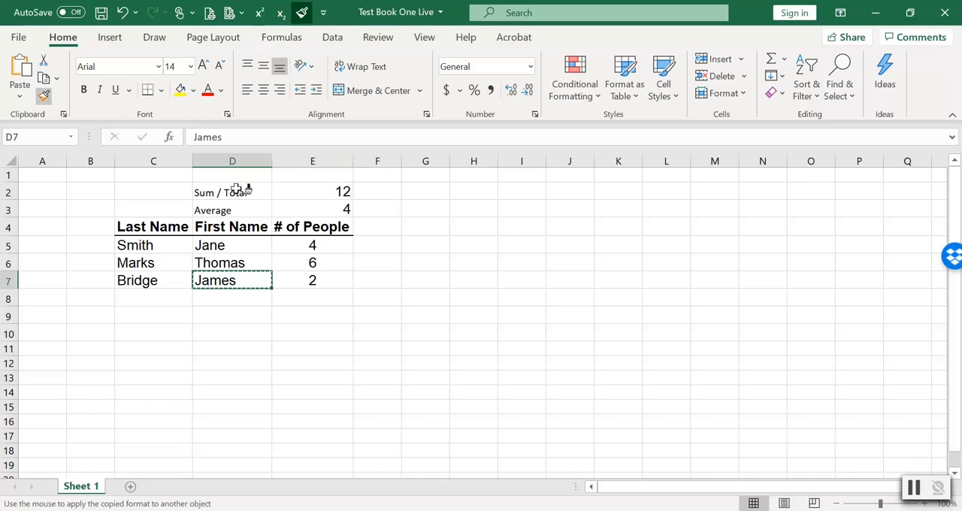
{"action": "left_click_drag", "start_coordinate": [245, 192], "coordinate": [237, 209]}
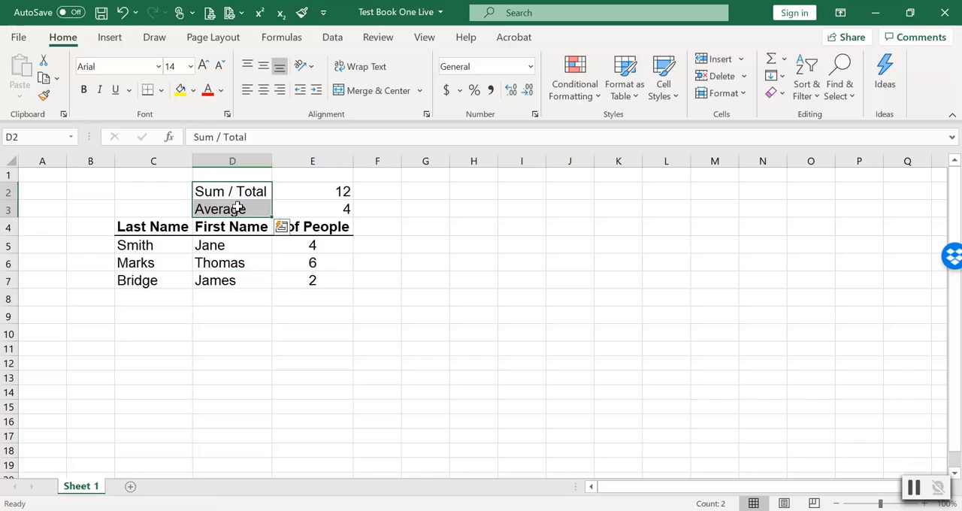
{"action": "left_click", "coordinate": [434, 234]}
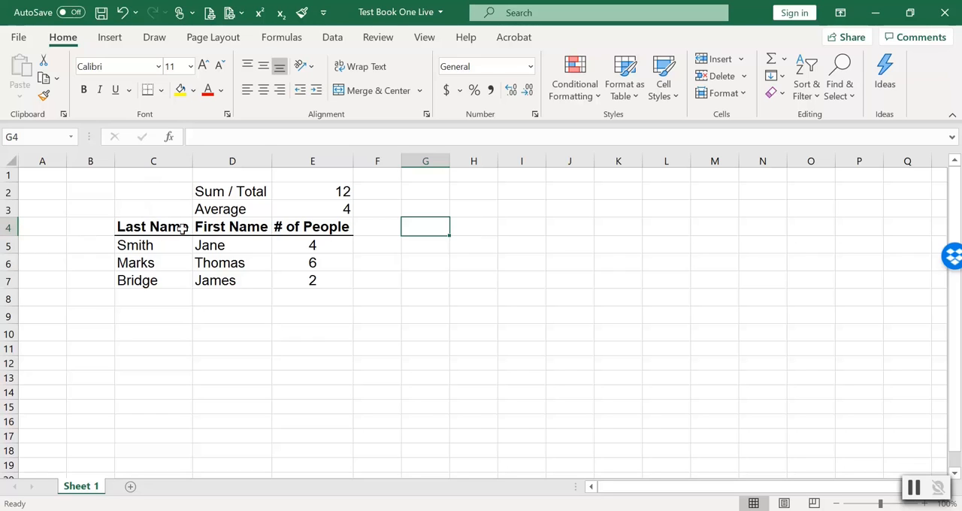
Insert a blank row above the table's header row, at row 4.
{"action": "left_click", "coordinate": [6, 232]}
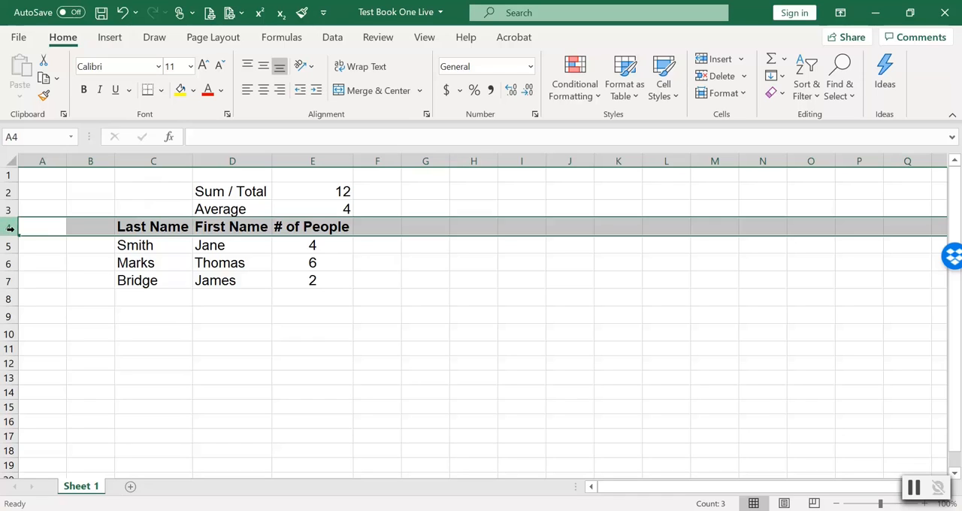
{"action": "right_click", "coordinate": [81, 225]}
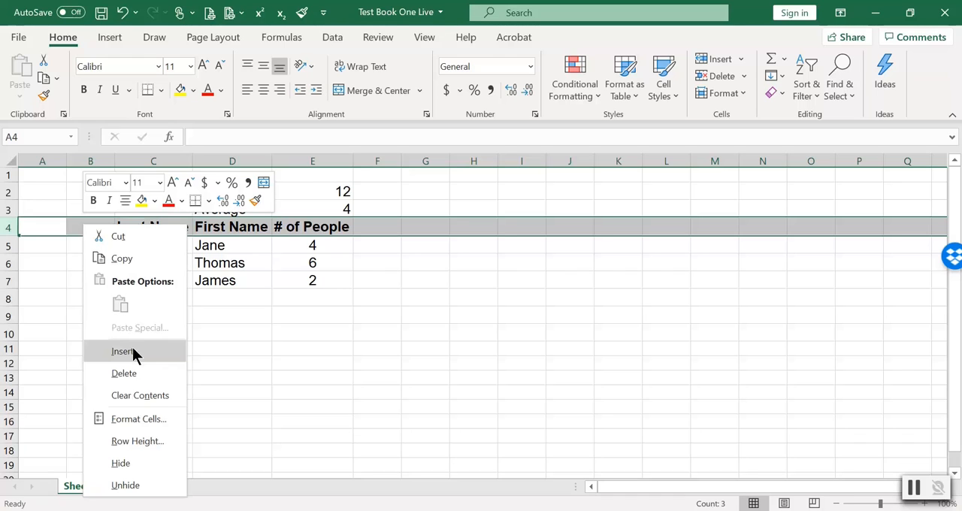
{"action": "left_click", "coordinate": [157, 349]}
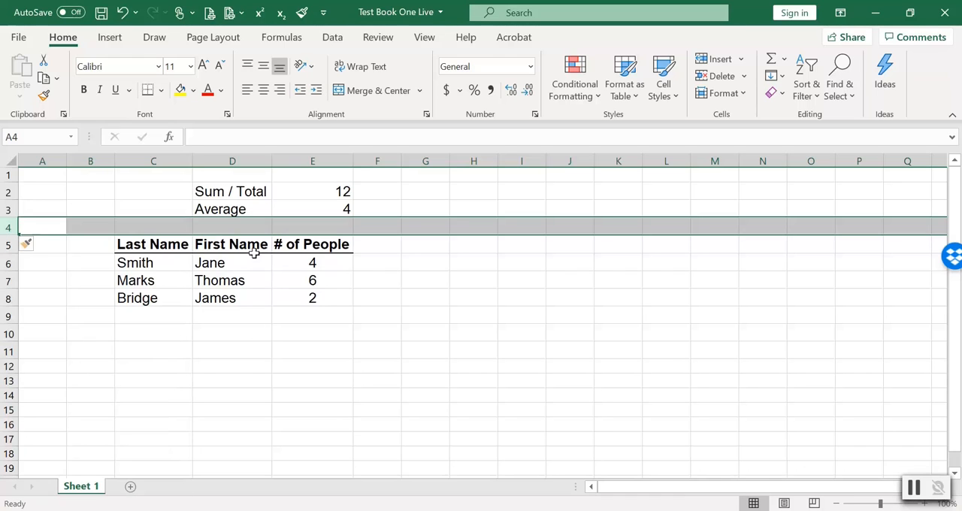
{"action": "left_click", "coordinate": [238, 348]}
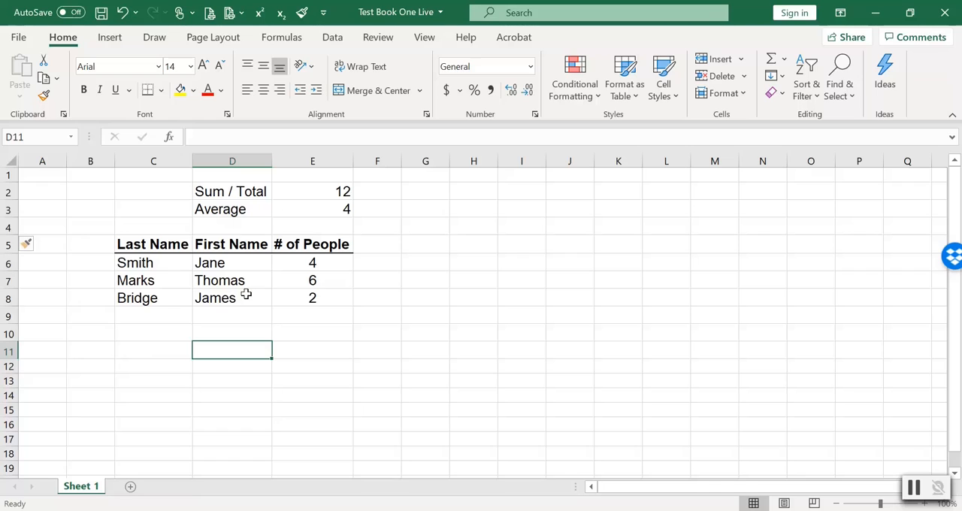
Make the labels and values in D2:E3 bold and widen column D so the labels fit.
{"action": "left_click_drag", "start_coordinate": [255, 188], "coordinate": [316, 206]}
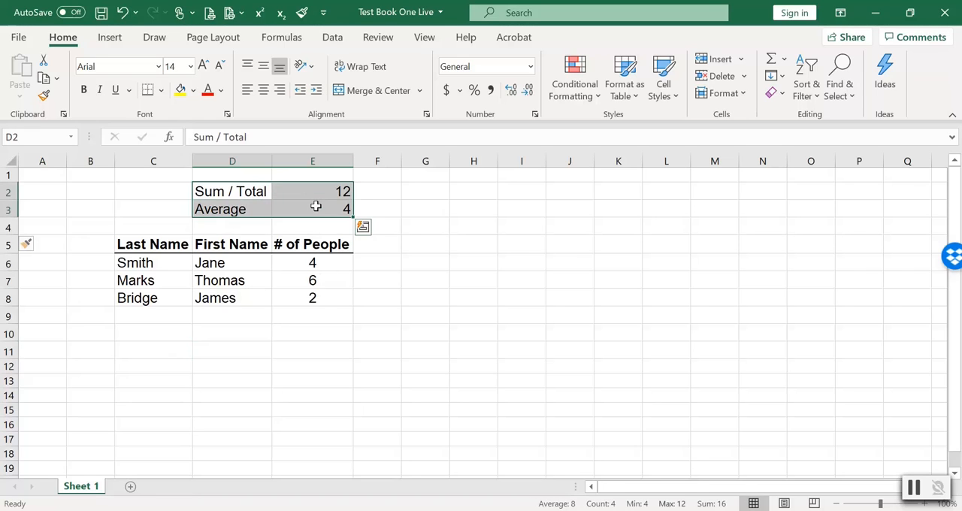
{"action": "key", "text": "ctrl+b"}
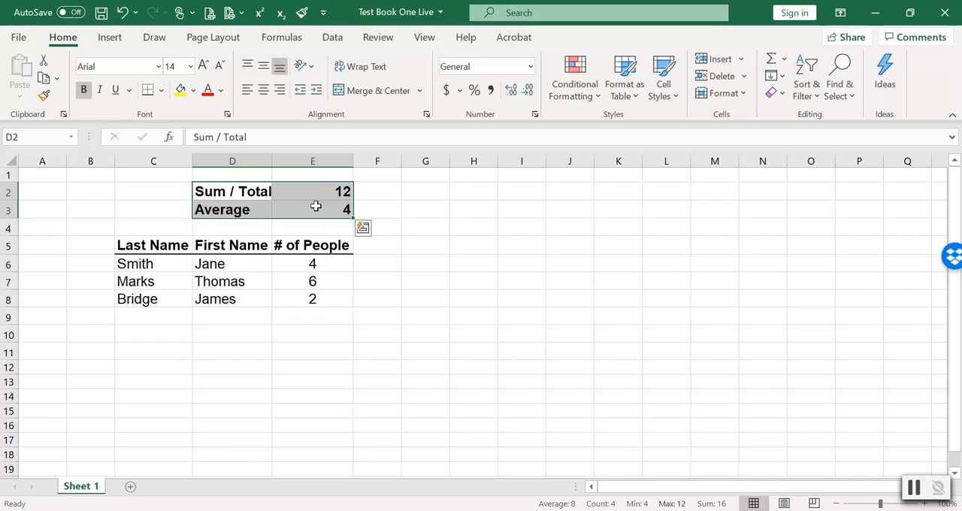
{"action": "key", "text": "ctrl+b"}
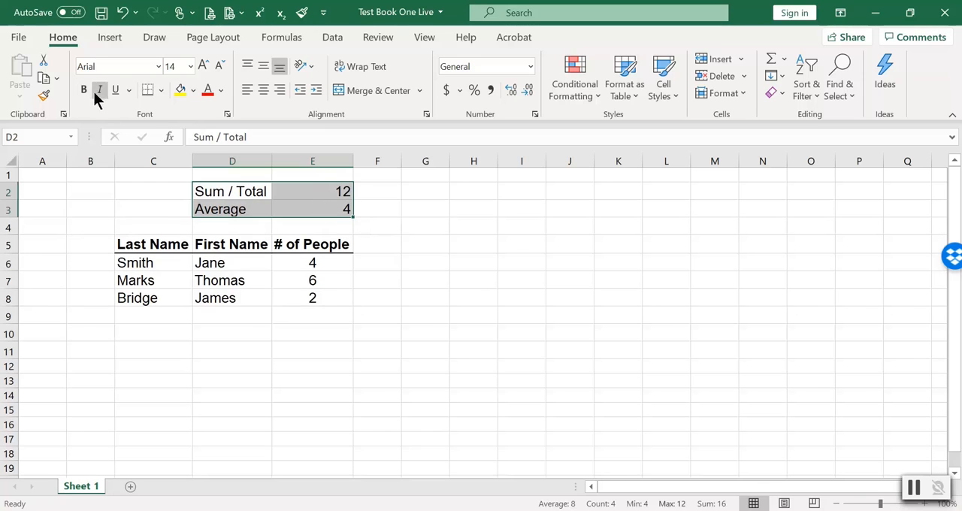
{"action": "left_click", "coordinate": [83, 93]}
{"action": "left_click", "coordinate": [236, 348]}
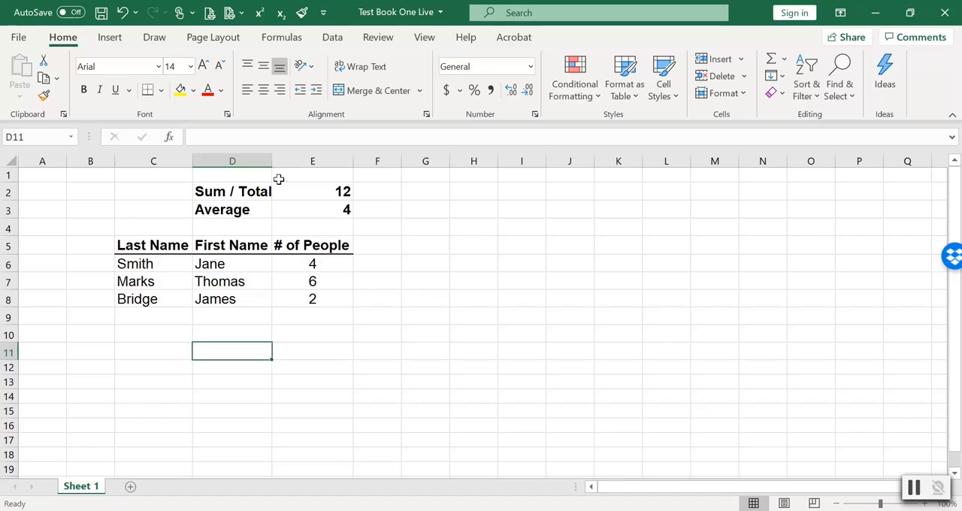
{"action": "left_click_drag", "start_coordinate": [271, 160], "coordinate": [287, 161]}
{"action": "left_click", "coordinate": [286, 377]}
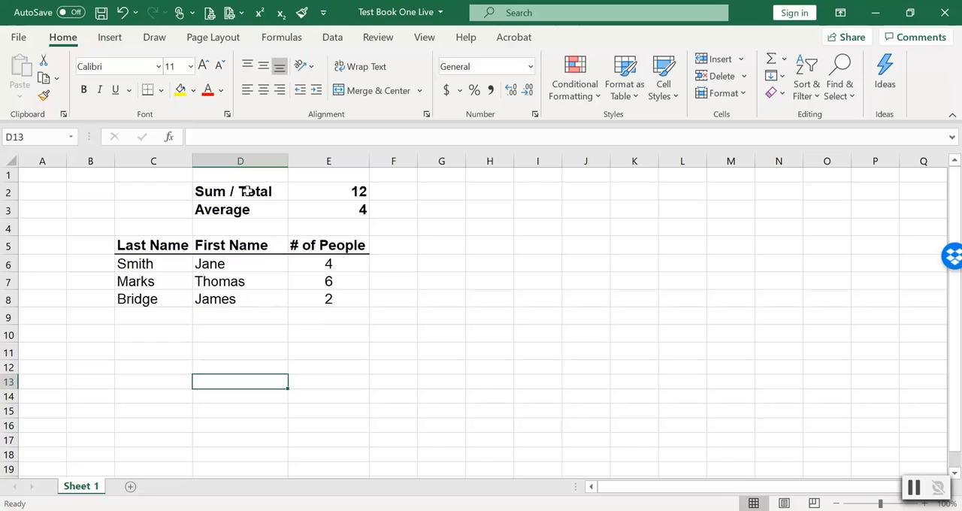
Replace the label in D2 with "Total People".
{"action": "left_click", "coordinate": [274, 192]}
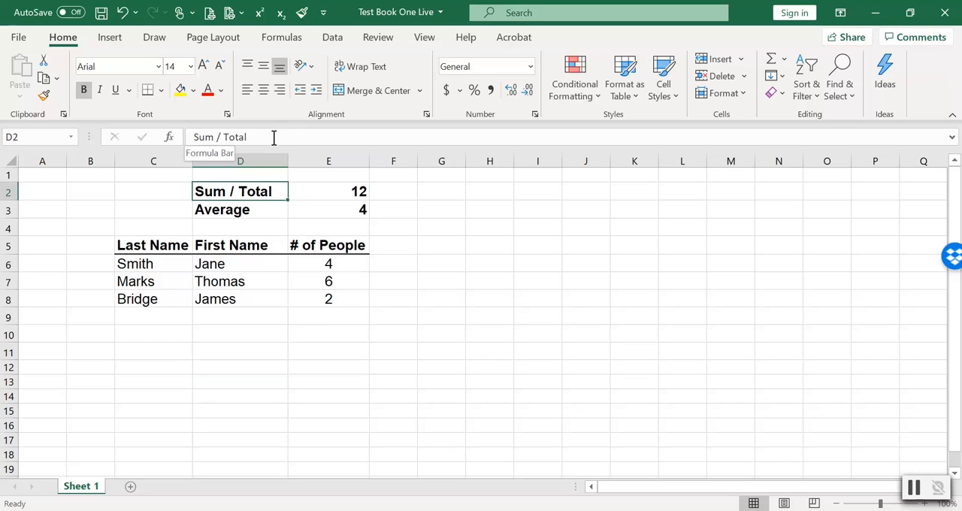
{"action": "left_click_drag", "start_coordinate": [275, 137], "coordinate": [189, 138]}
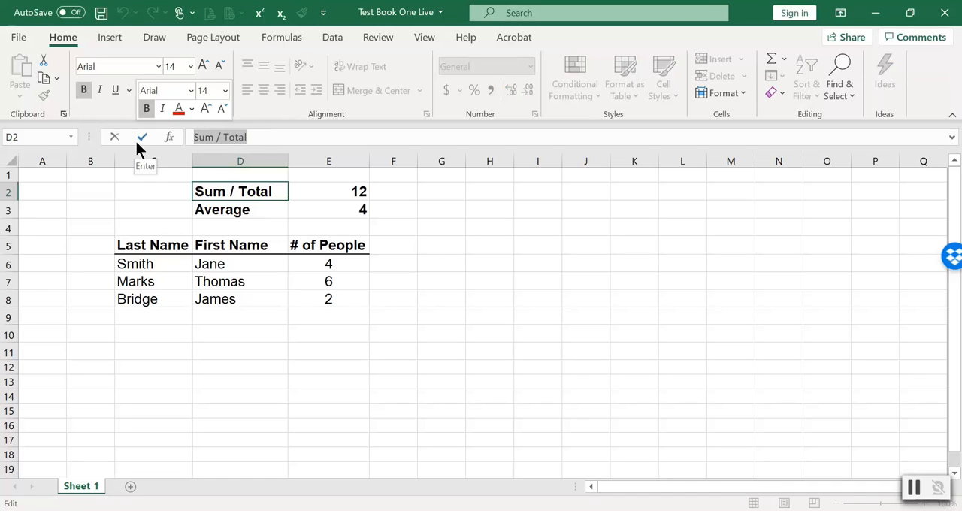
{"action": "type", "text": "Total Pe"}
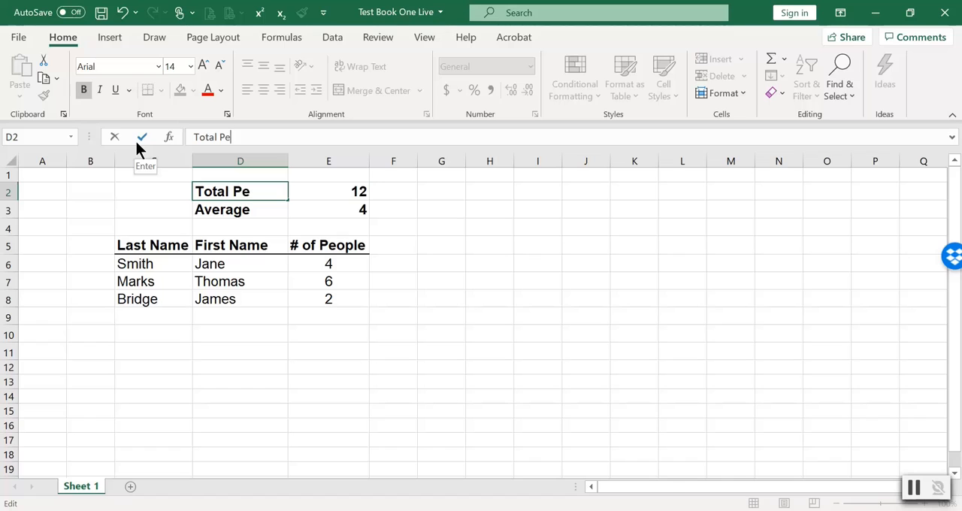
{"action": "type", "text": "ople"}
{"action": "key", "text": "Return"}
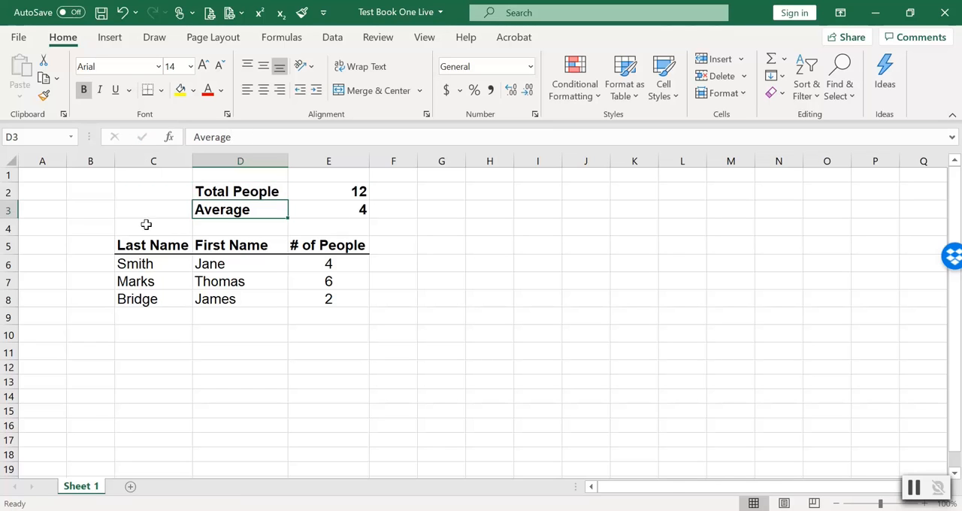
{"action": "left_click", "coordinate": [106, 177]}
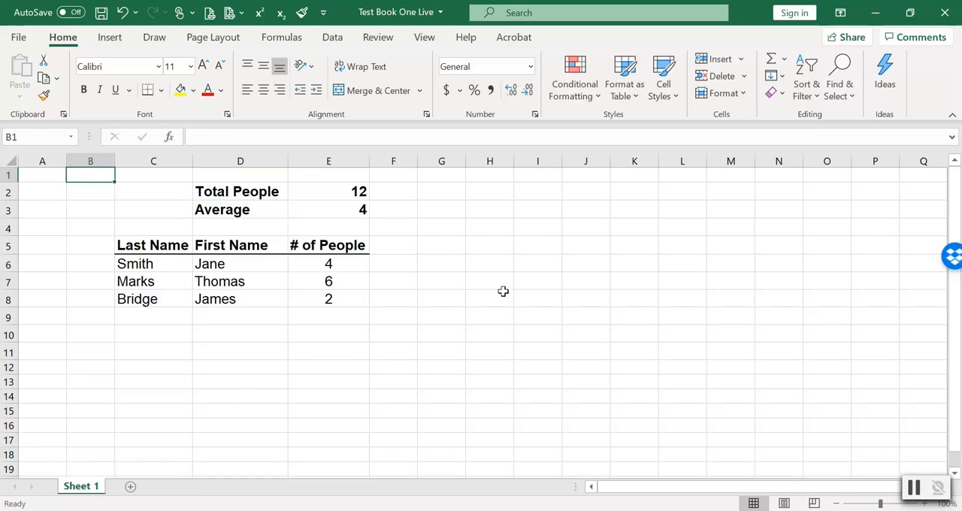
Review the formulas behind the total in E2 and the average in E3, and return to cell A1.
{"action": "left_click", "coordinate": [345, 197]}
{"action": "left_click", "coordinate": [347, 211]}
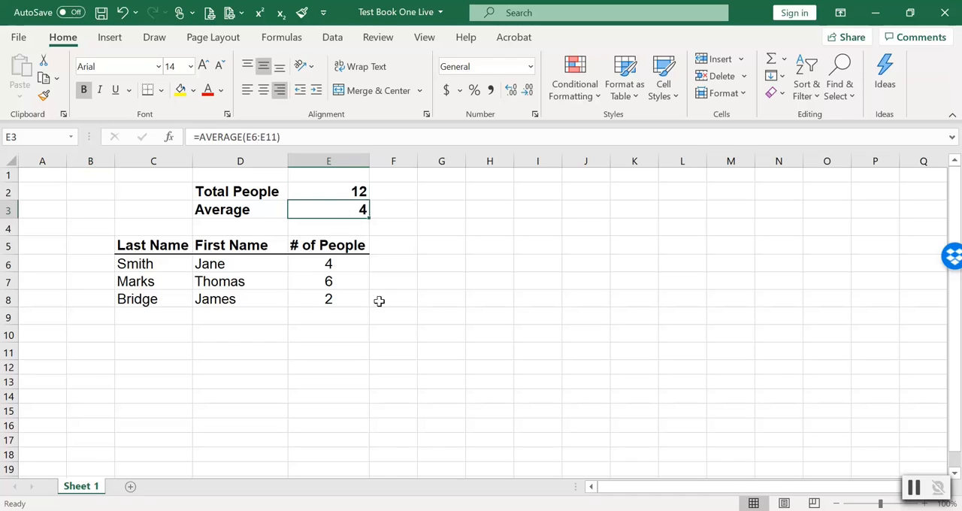
{"action": "left_click", "coordinate": [148, 335]}
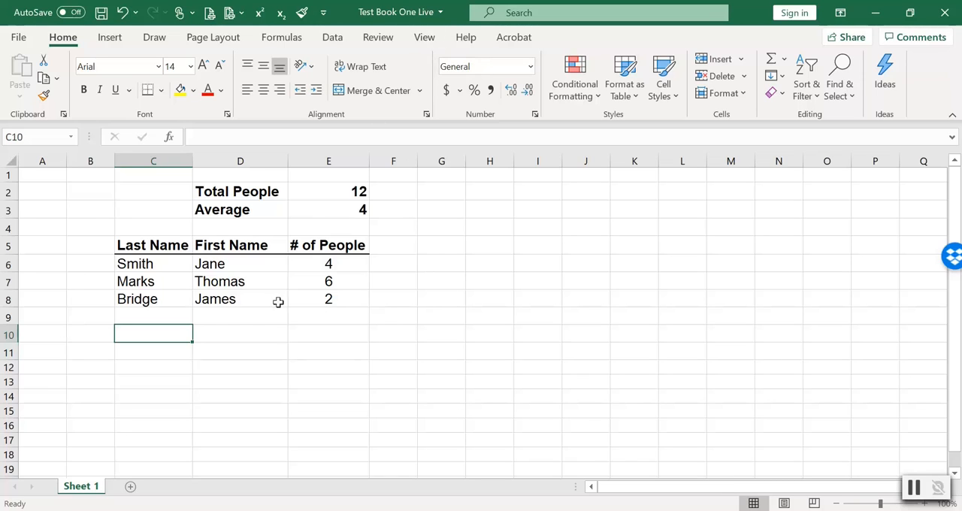
{"action": "left_click_drag", "start_coordinate": [146, 341], "coordinate": [334, 417]}
{"action": "left_click", "coordinate": [307, 382]}
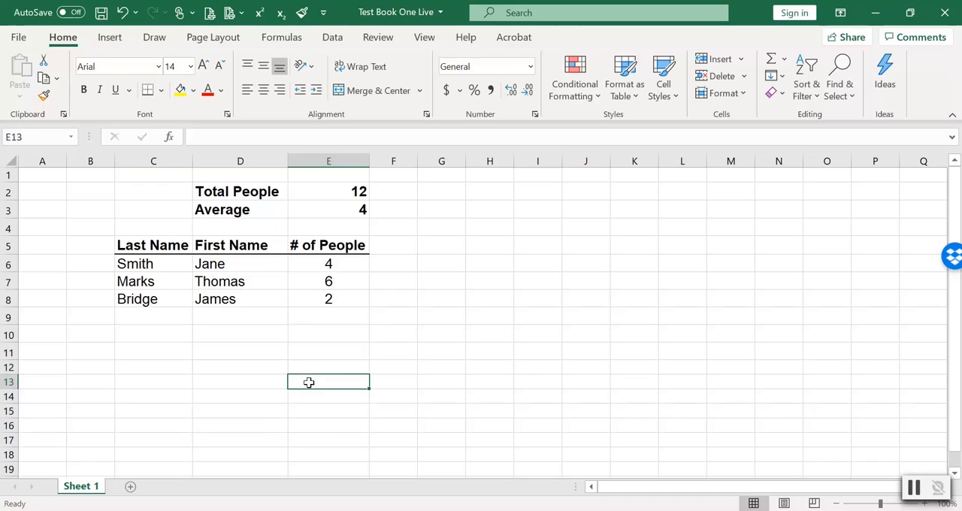
{"action": "key", "text": "ctrl+Home"}
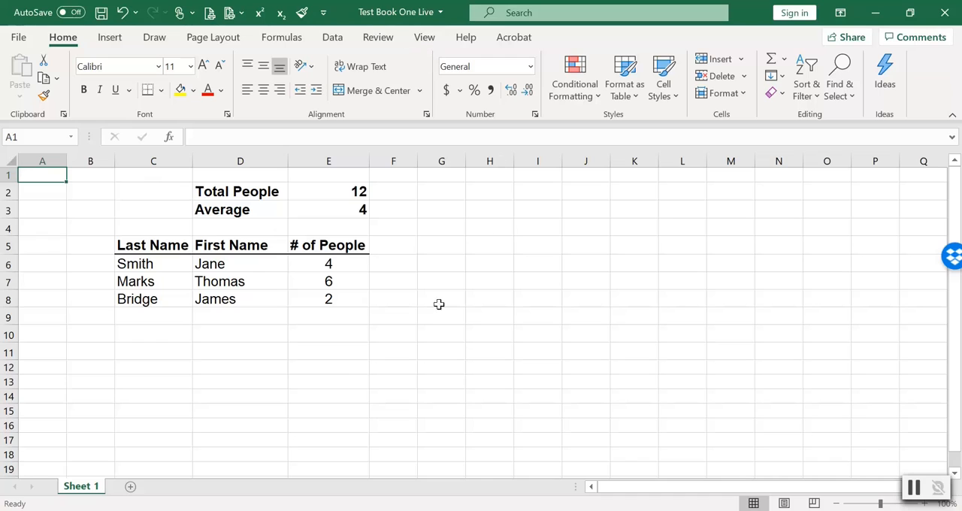
Hide the gridlines on the worksheet.
{"action": "left_click", "coordinate": [430, 38]}
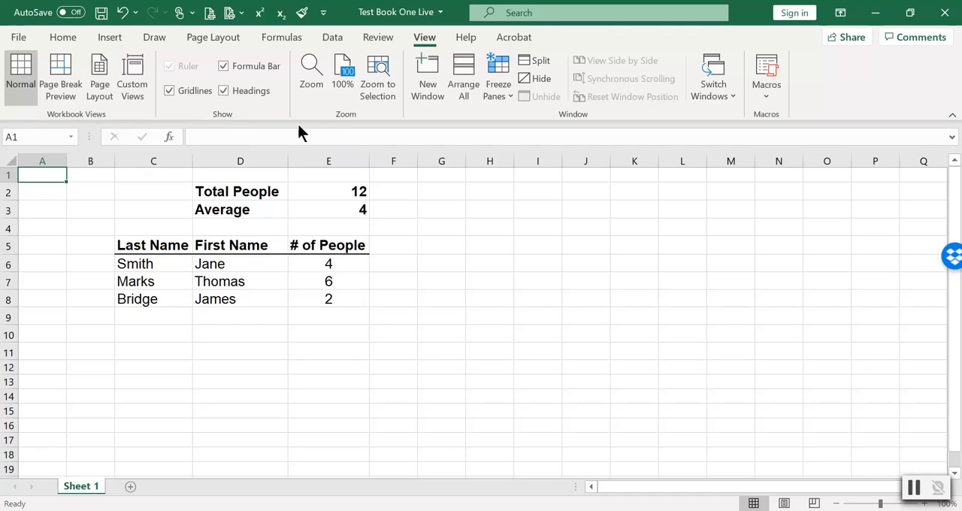
{"action": "left_click", "coordinate": [169, 91]}
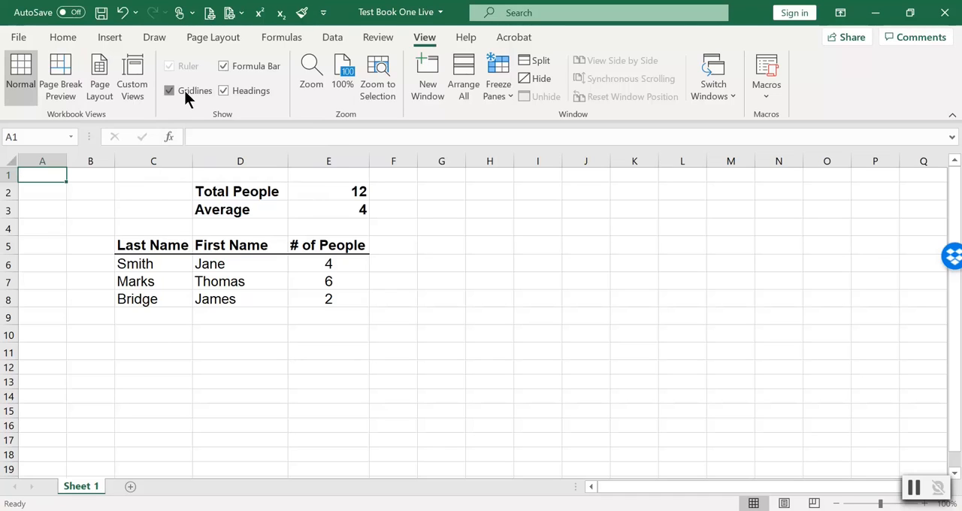
{"action": "left_click", "coordinate": [283, 362]}
{"action": "left_click", "coordinate": [230, 348]}
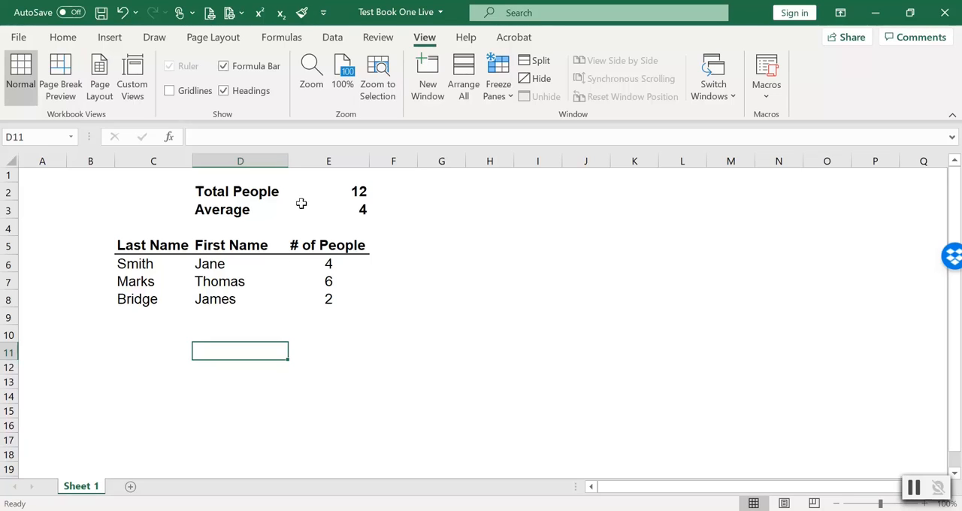
Highlight the Total People label and its value in D2:E2 with a yellow fill.
{"action": "left_click", "coordinate": [65, 37]}
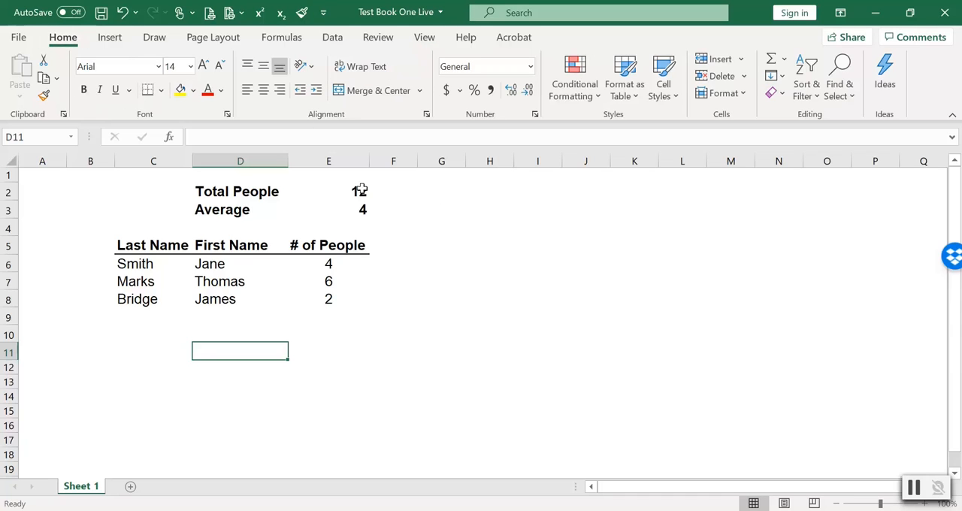
{"action": "left_click_drag", "start_coordinate": [358, 191], "coordinate": [242, 192]}
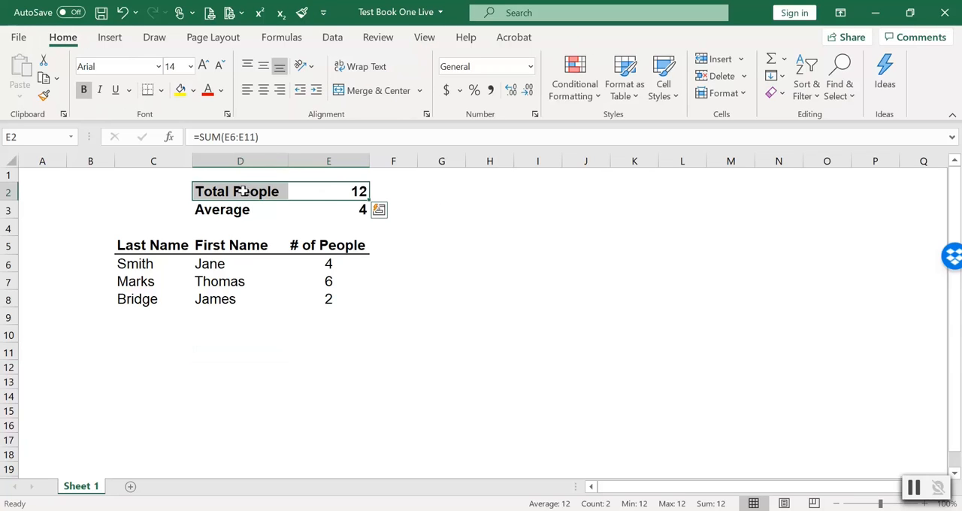
{"action": "left_click", "coordinate": [194, 90]}
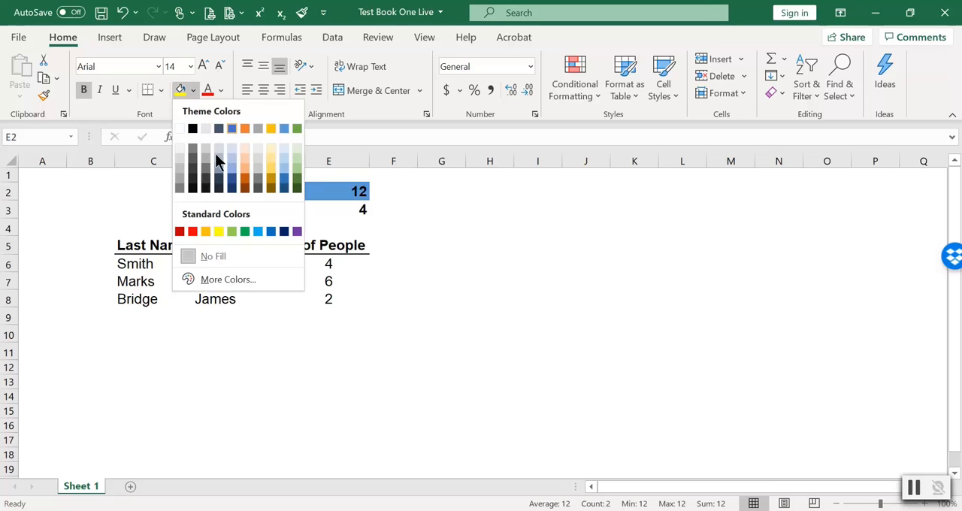
{"action": "left_click", "coordinate": [218, 232]}
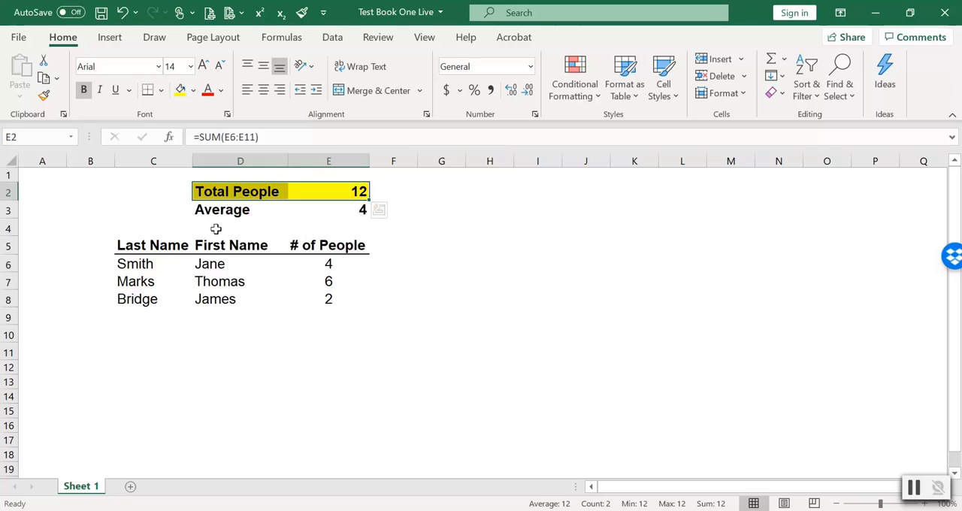
{"action": "left_click", "coordinate": [458, 266]}
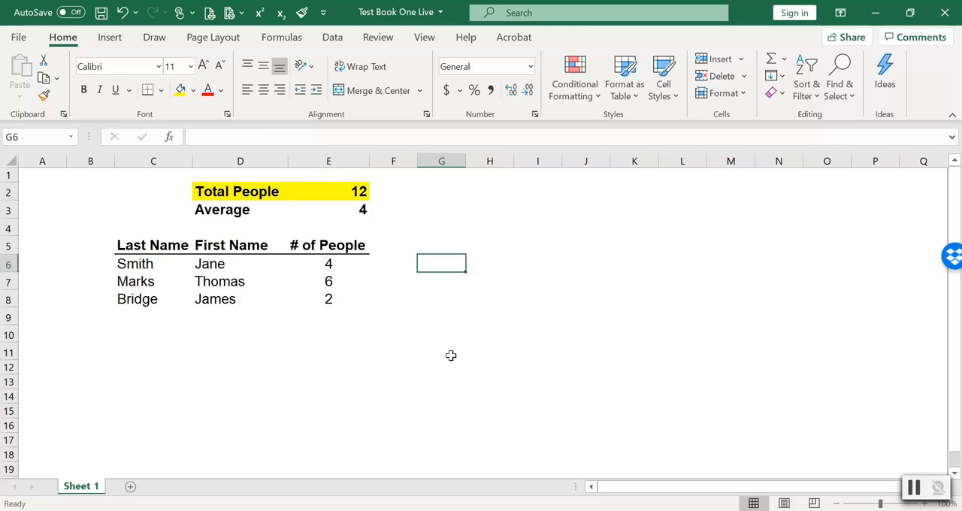
Color the total value in E2 with the standard red font color.
{"action": "left_click", "coordinate": [354, 190]}
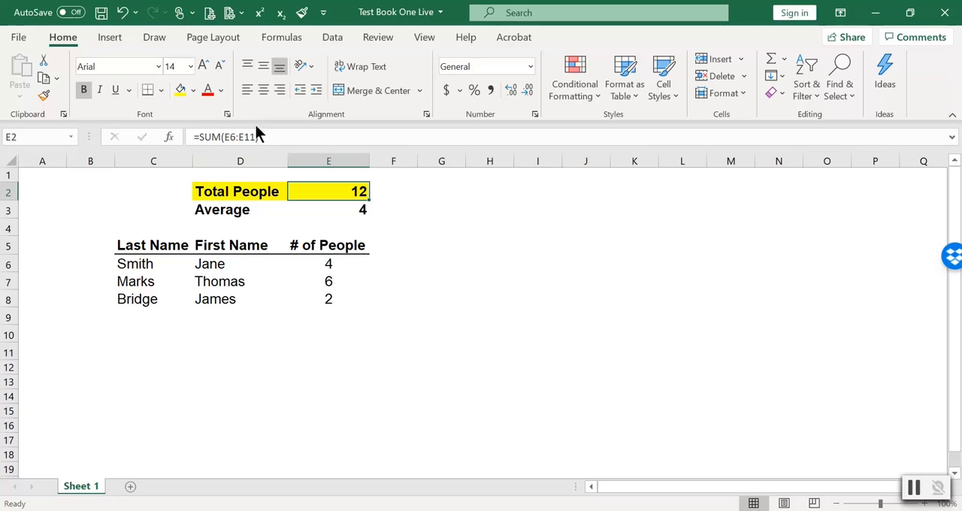
{"action": "left_click", "coordinate": [222, 91]}
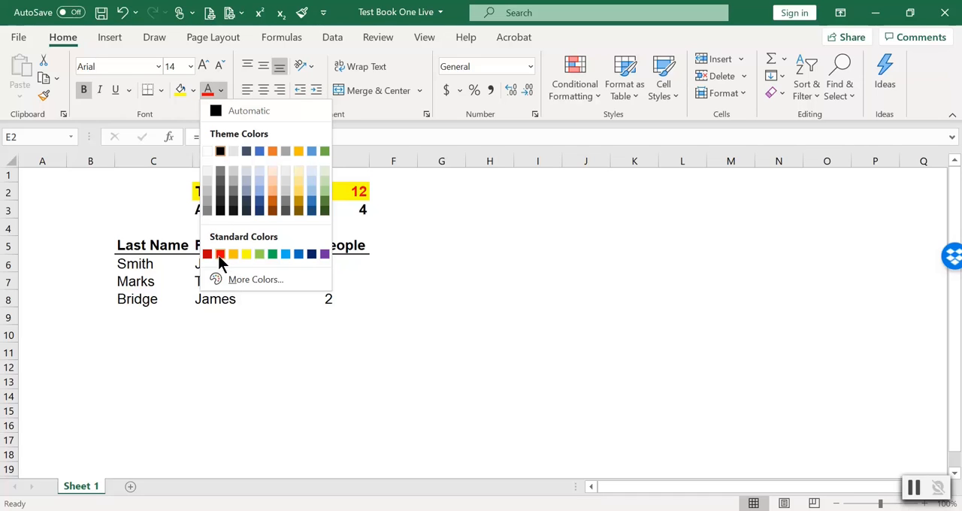
{"action": "left_click", "coordinate": [220, 254]}
{"action": "left_click", "coordinate": [453, 258]}
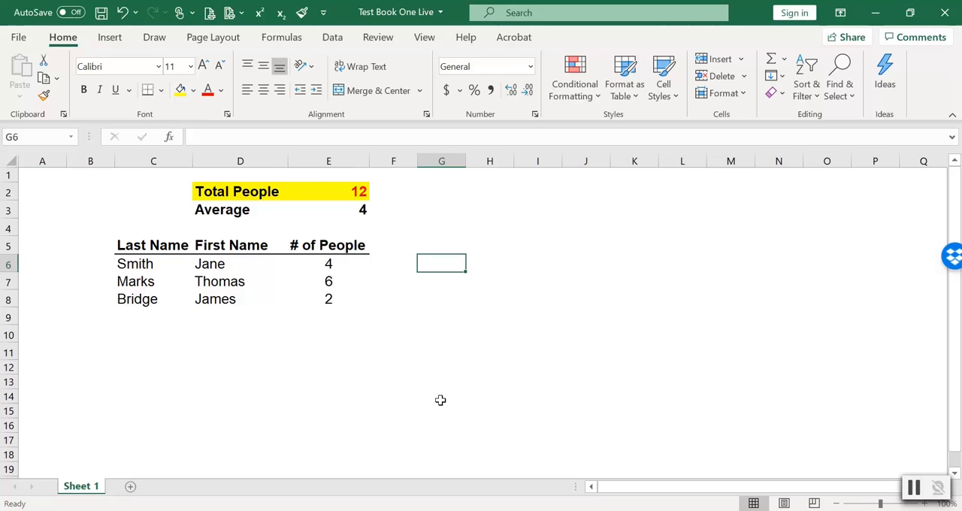
{"action": "left_click", "coordinate": [129, 191]}
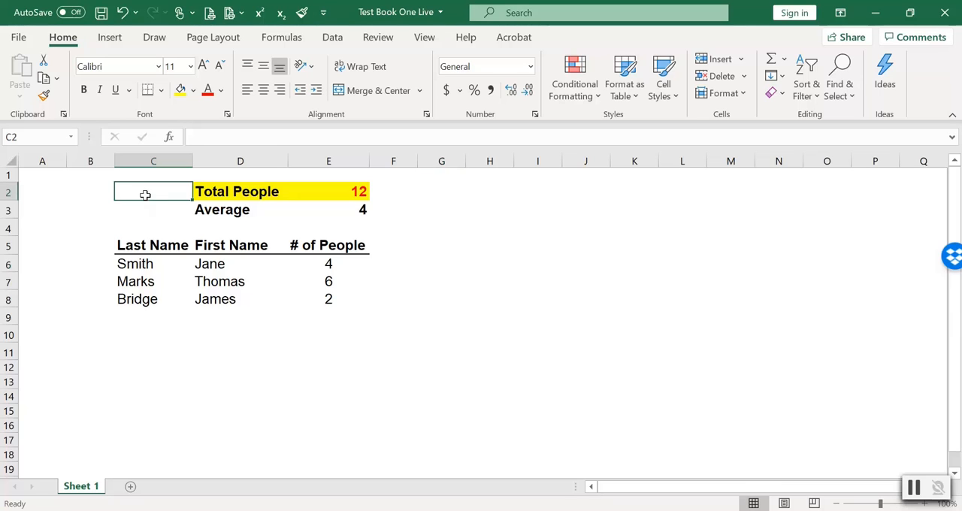
Preview how the worksheet prints, return to the sheet and look over its page boundary.
{"action": "left_click", "coordinate": [21, 38]}
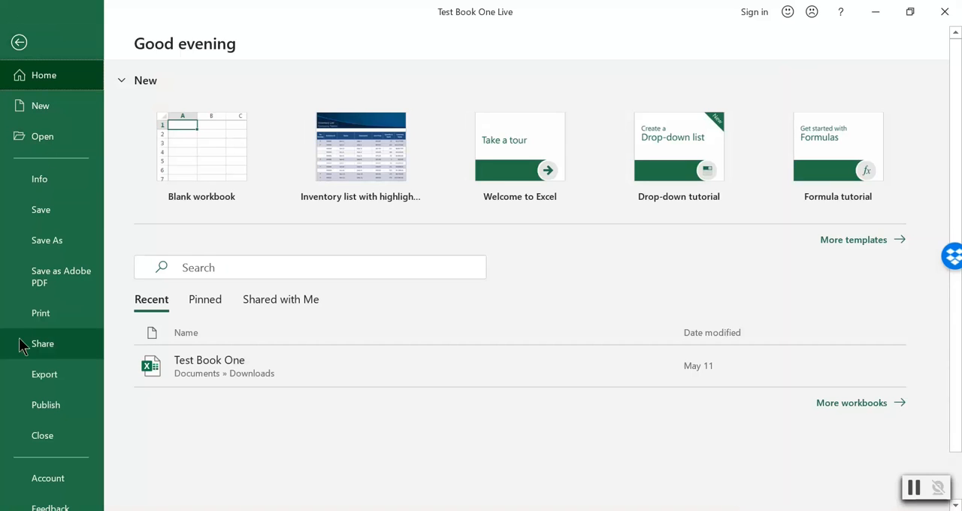
{"action": "left_click", "coordinate": [51, 315]}
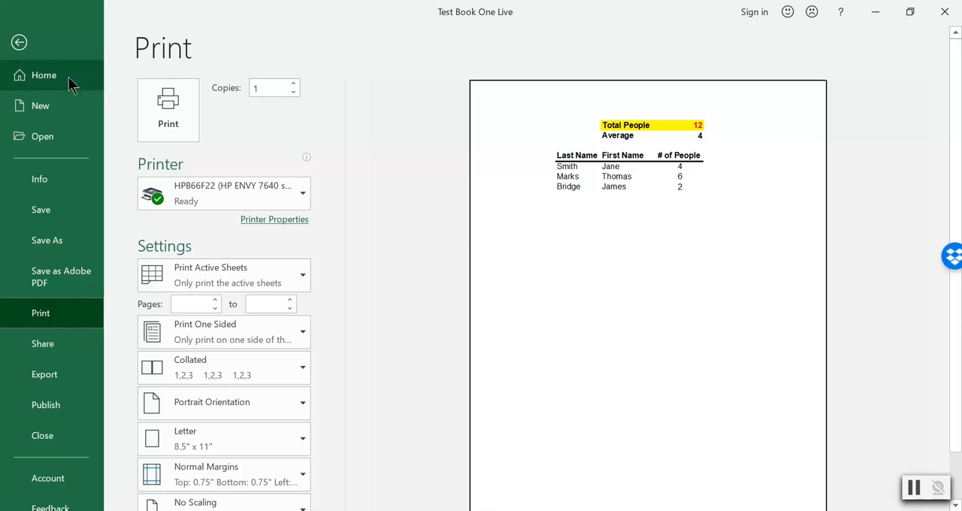
{"action": "left_click", "coordinate": [19, 42]}
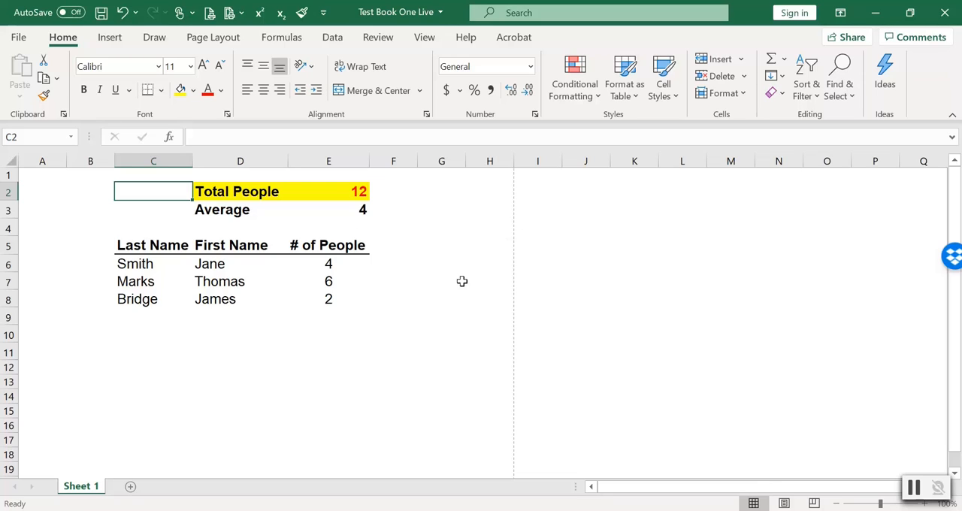
{"action": "scroll", "coordinate": [460, 286], "scroll_direction": "down", "scroll_amount": 3}
{"action": "scroll", "coordinate": [461, 288], "scroll_direction": "up", "scroll_amount": 3}
Set the printout to landscape orientation and check the whole page in the print preview.
{"action": "left_click", "coordinate": [18, 37]}
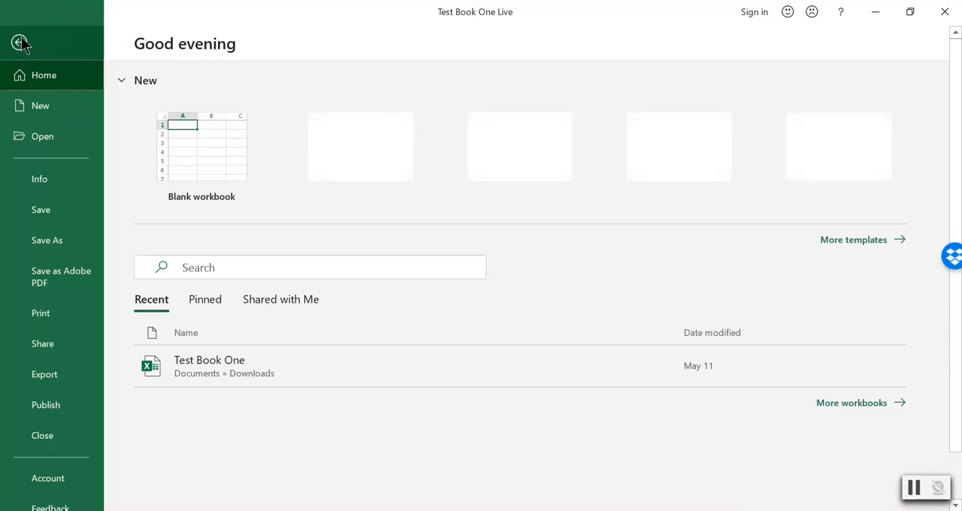
{"action": "left_click", "coordinate": [48, 321]}
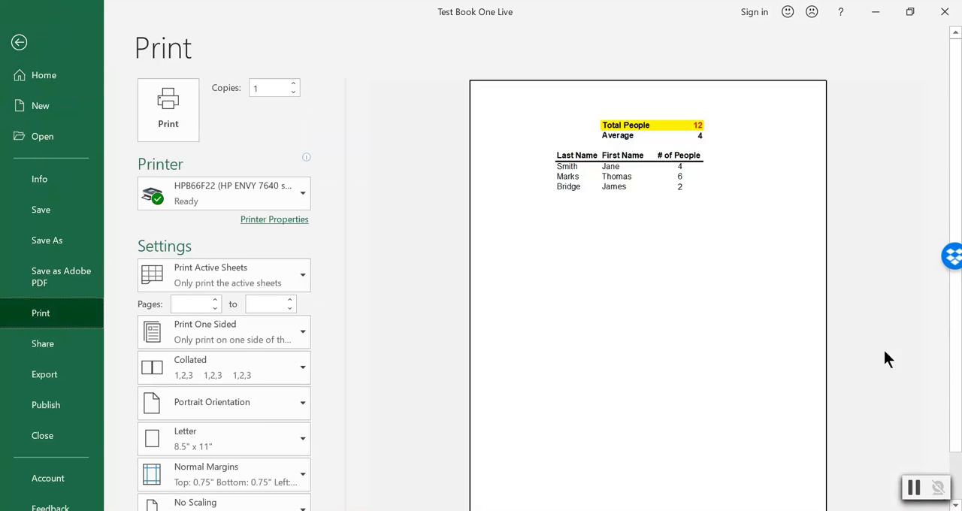
{"action": "scroll", "coordinate": [955, 354], "scroll_direction": "down", "scroll_amount": 2}
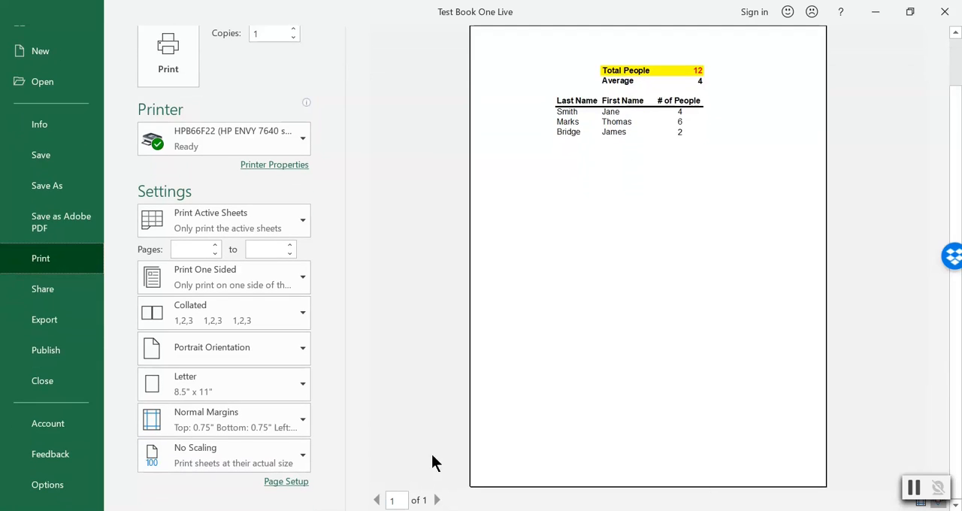
{"action": "scroll", "coordinate": [769, 255], "scroll_direction": "up", "scroll_amount": 2}
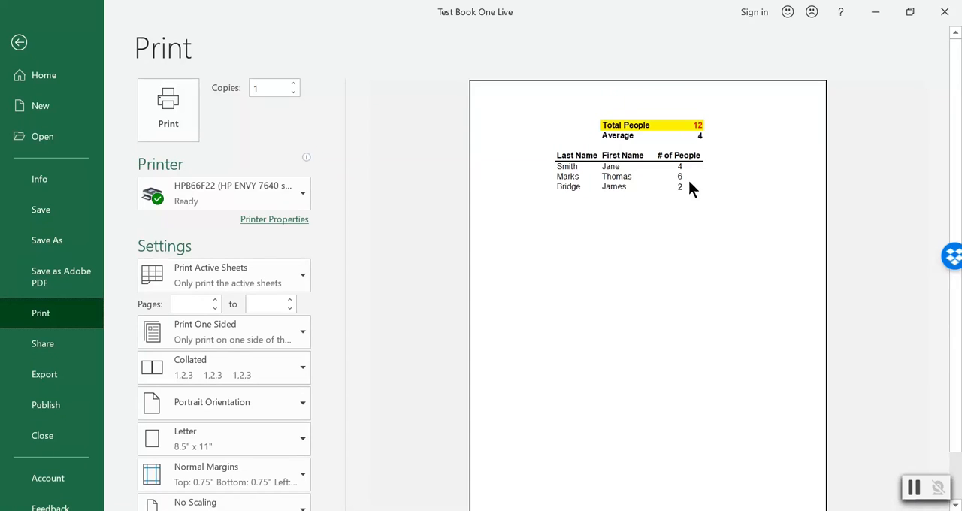
{"action": "scroll", "coordinate": [440, 274], "scroll_direction": "down", "scroll_amount": 2}
{"action": "scroll", "coordinate": [607, 212], "scroll_direction": "up", "scroll_amount": 2}
{"action": "left_click", "coordinate": [208, 406]}
{"action": "left_click", "coordinate": [188, 473]}
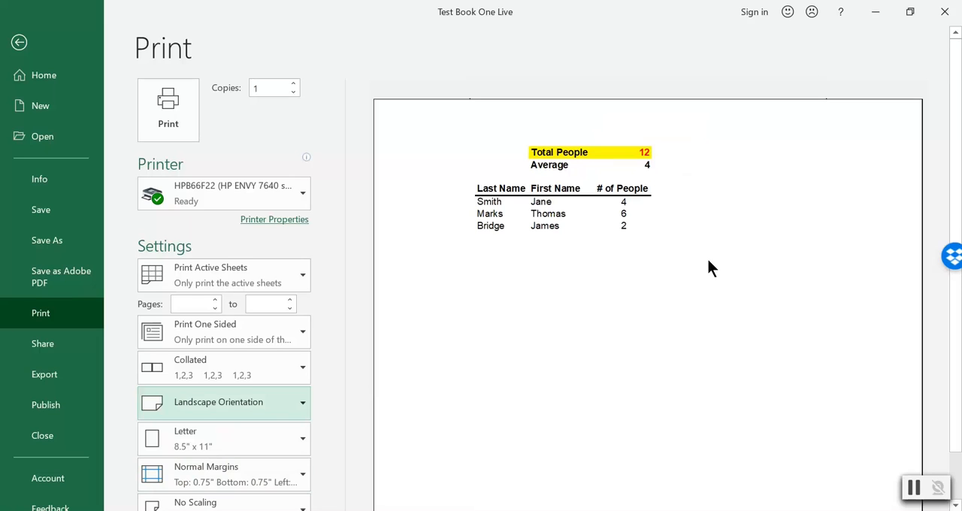
{"action": "scroll", "coordinate": [704, 275], "scroll_direction": "down", "scroll_amount": 2}
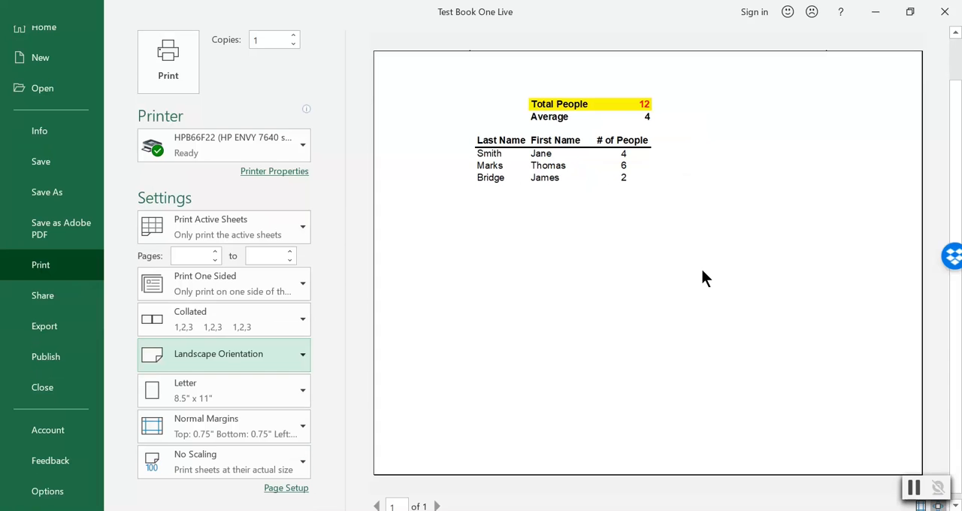
{"action": "scroll", "coordinate": [703, 278], "scroll_direction": "up", "scroll_amount": 2}
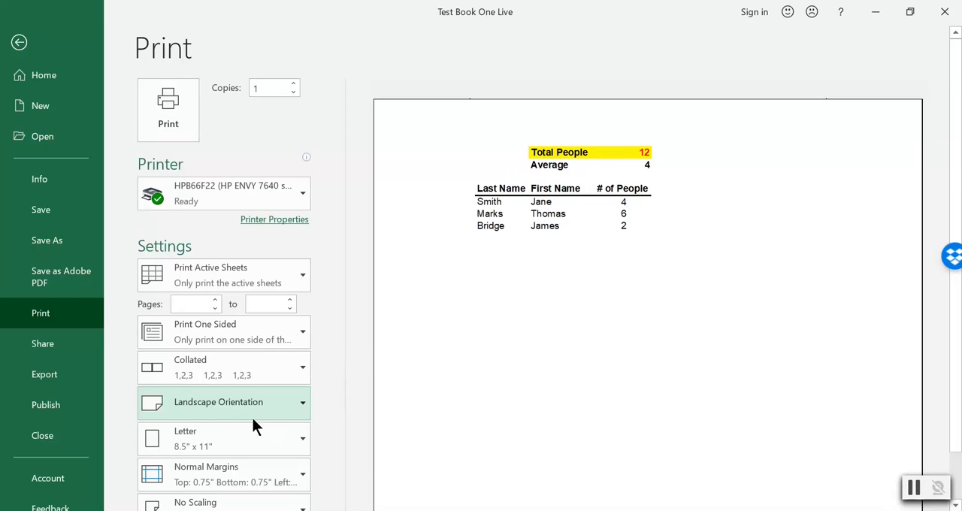
Try the Legal 8.5" x 14" paper size for the printout, and switch back to Letter 8.5" x 11".
{"action": "left_click", "coordinate": [222, 439]}
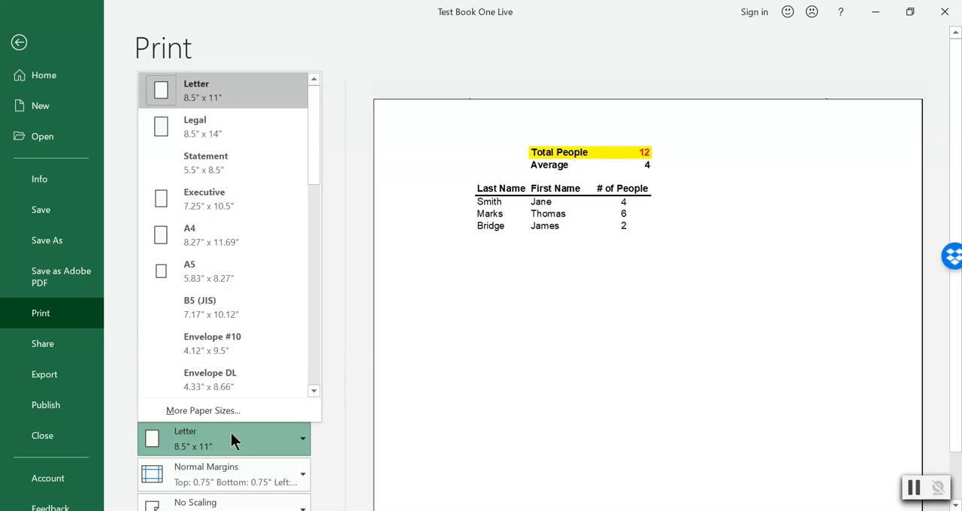
{"action": "left_click", "coordinate": [220, 136]}
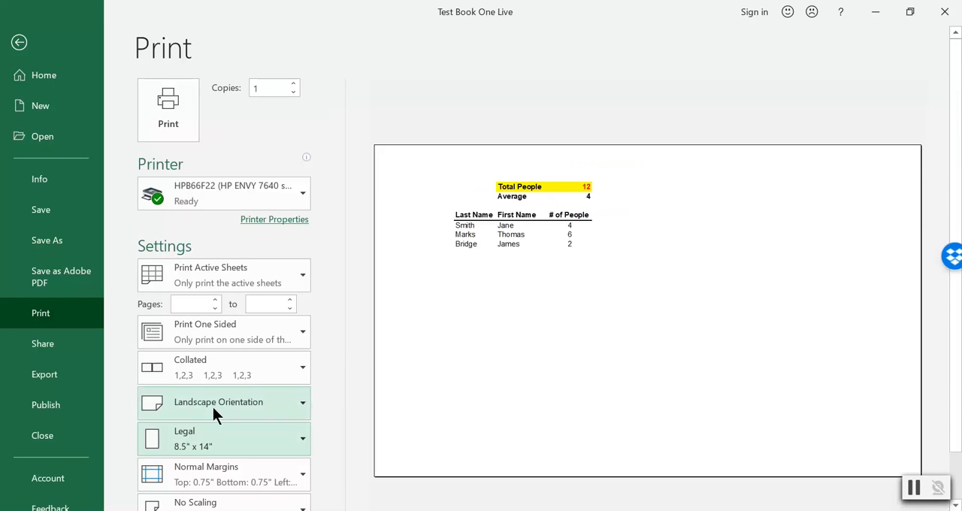
{"action": "left_click", "coordinate": [226, 436]}
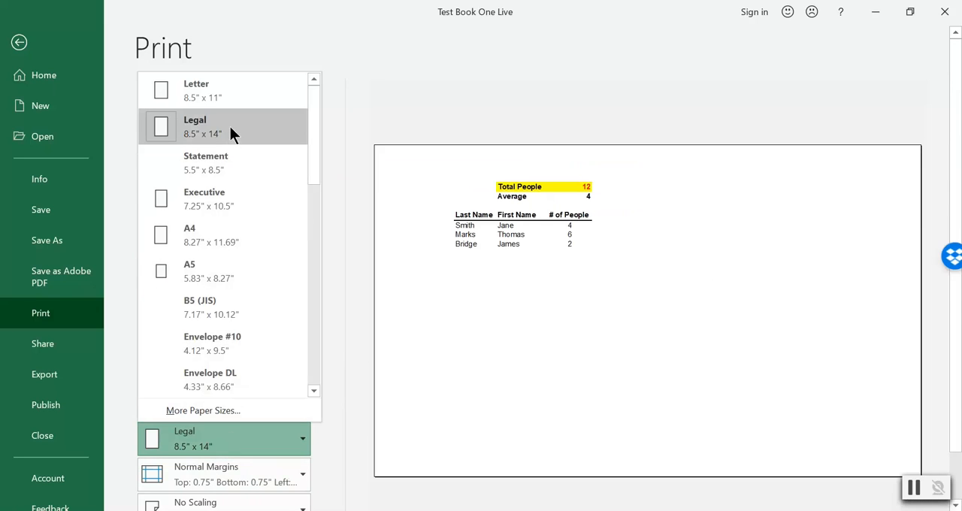
{"action": "left_click", "coordinate": [221, 92]}
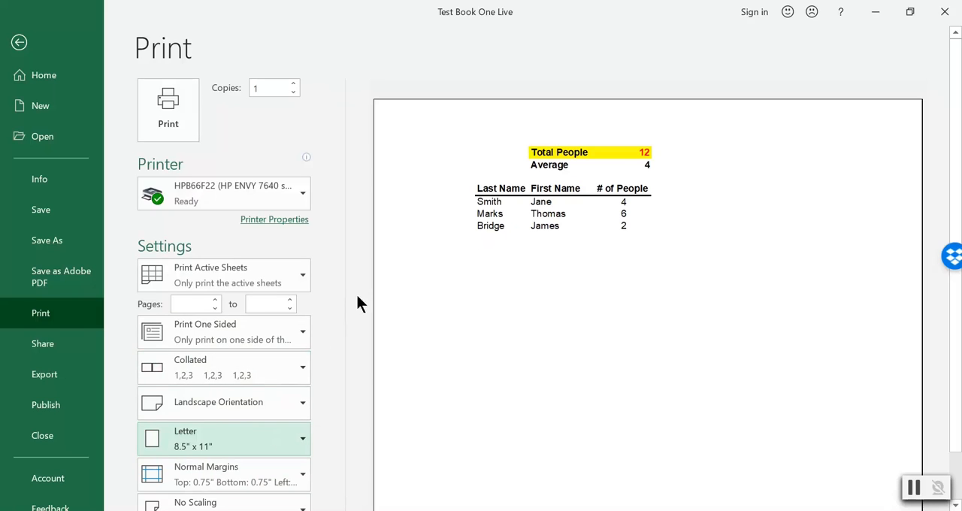
{"action": "left_click_drag", "start_coordinate": [958, 211], "coordinate": [949, 181]}
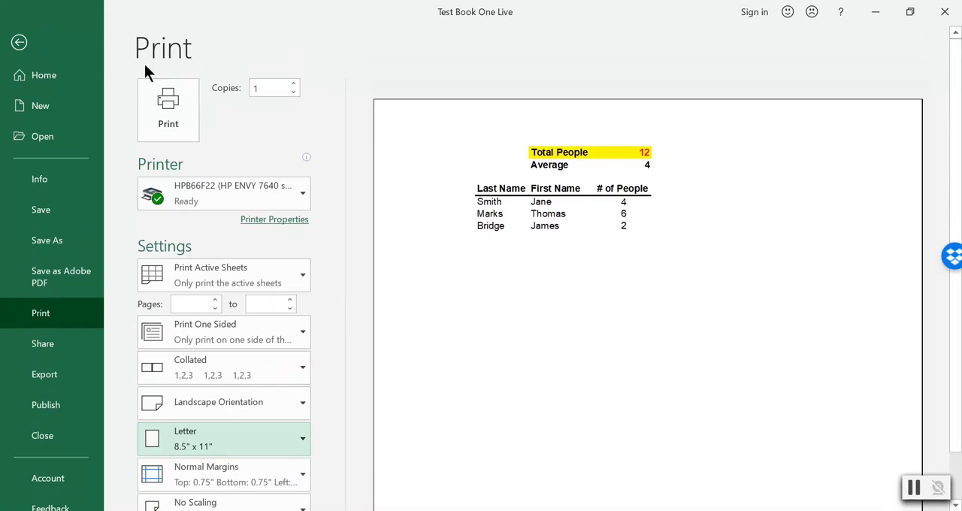
Return to the worksheet, select the range B2:G9 around the table, and view the print preview again.
{"action": "left_click", "coordinate": [18, 42]}
{"action": "left_click", "coordinate": [359, 397]}
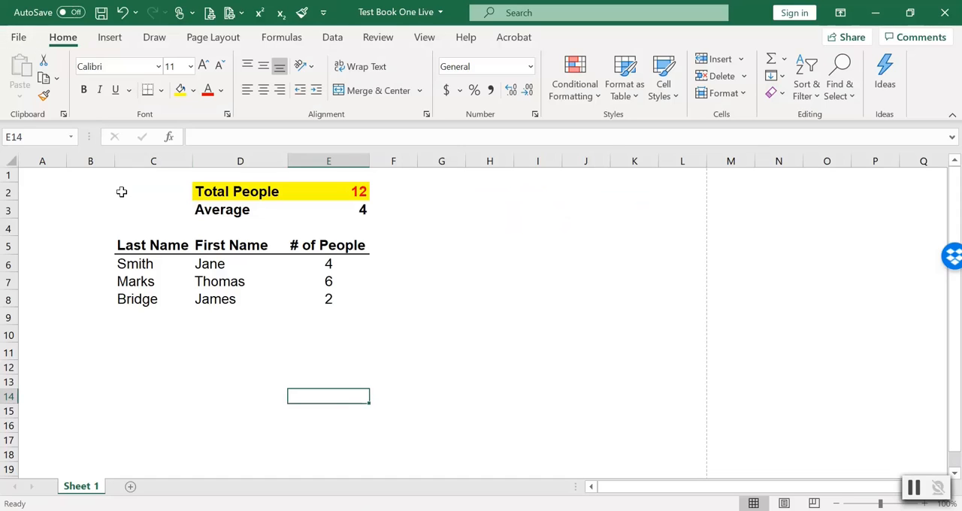
{"action": "left_click_drag", "start_coordinate": [90, 188], "coordinate": [438, 321]}
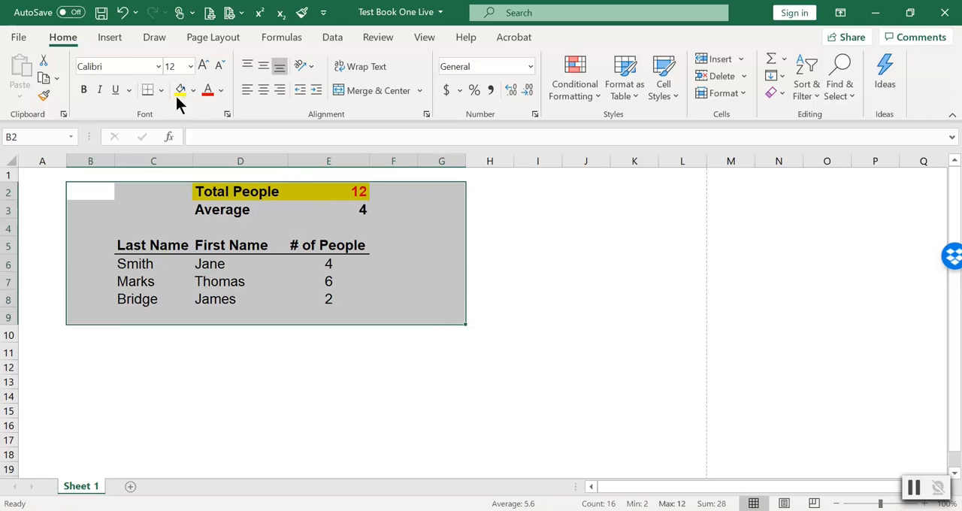
{"action": "left_click", "coordinate": [19, 36]}
{"action": "left_click", "coordinate": [30, 322]}
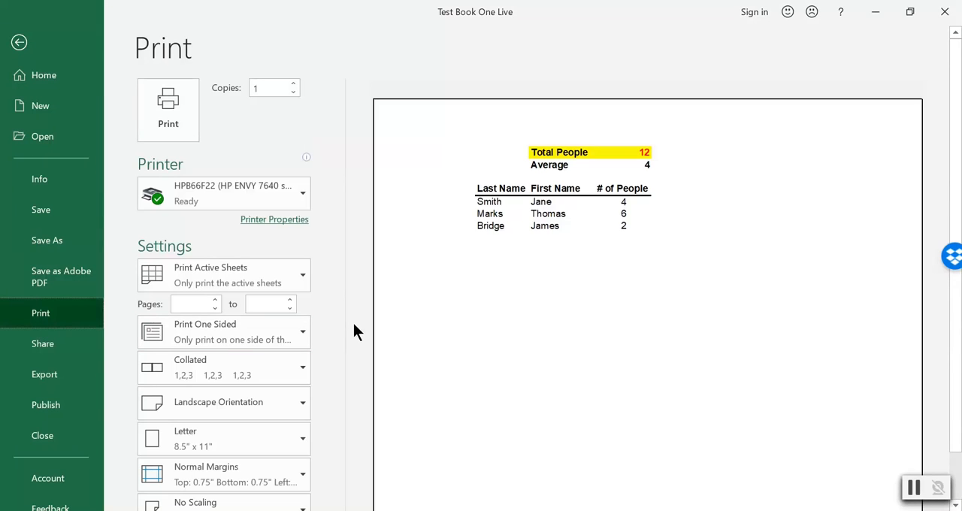
Set the print scaling to 120% of normal size in the page setup.
{"action": "scroll", "coordinate": [346, 312], "scroll_direction": "down", "scroll_amount": 2}
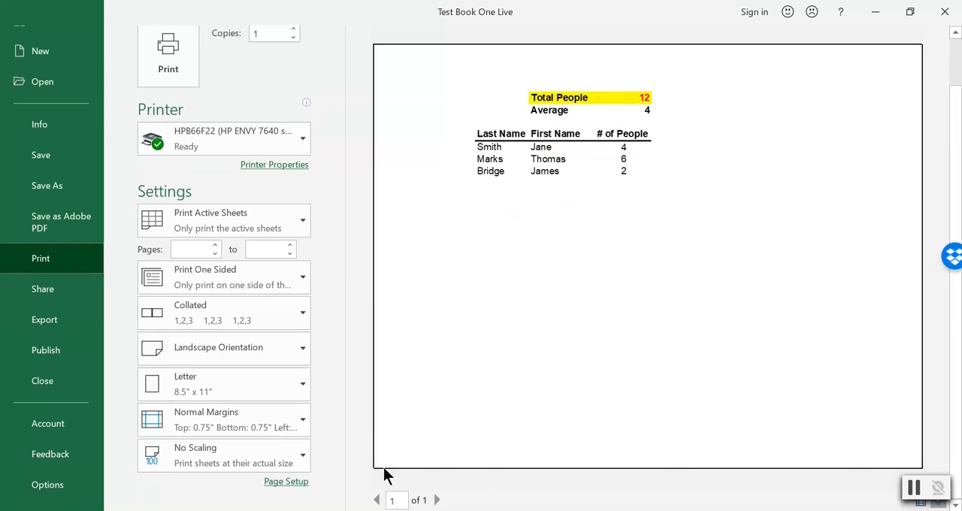
{"action": "left_click", "coordinate": [285, 482]}
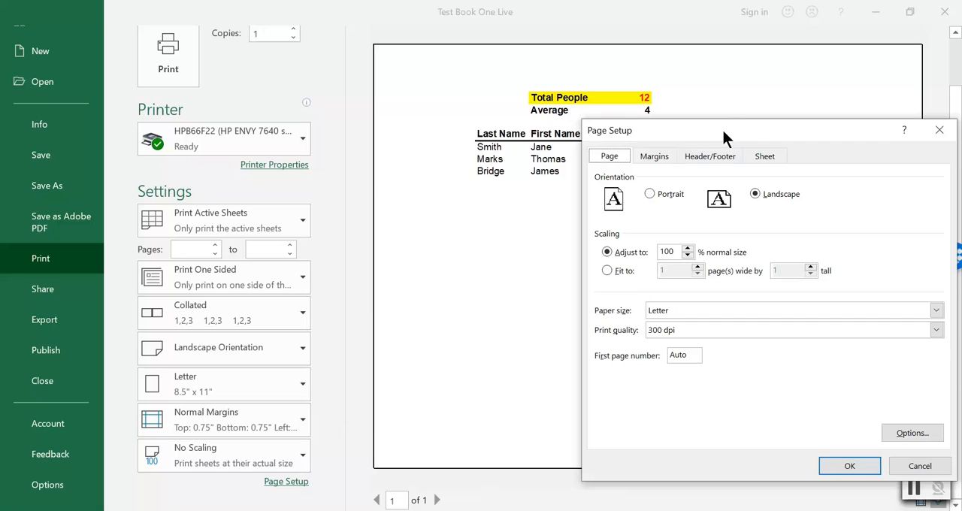
{"action": "left_click_drag", "start_coordinate": [723, 132], "coordinate": [609, 90]}
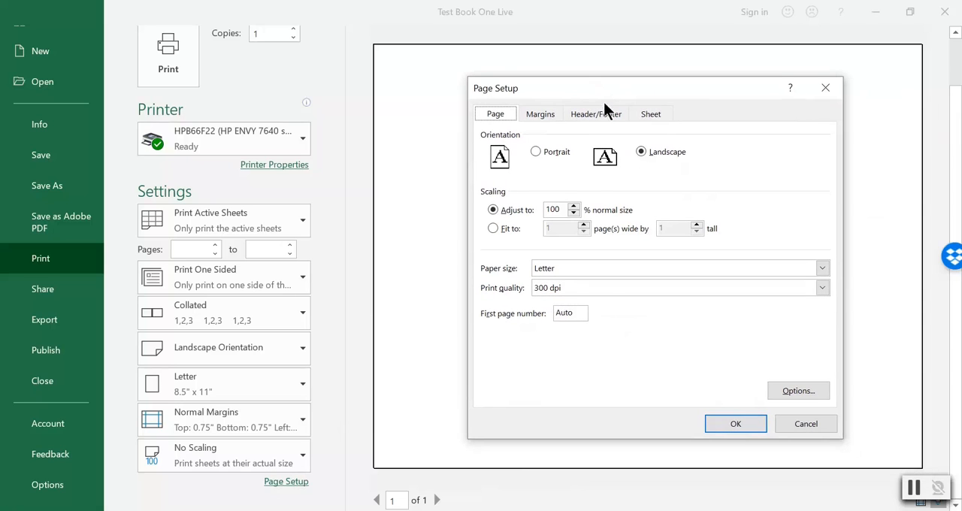
{"action": "left_click", "coordinate": [916, 488]}
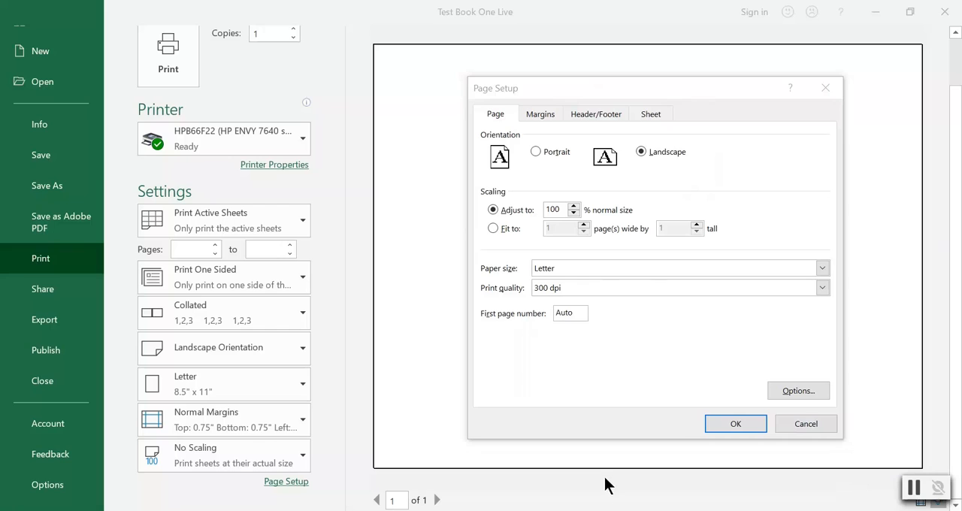
{"action": "left_click", "coordinate": [563, 209]}
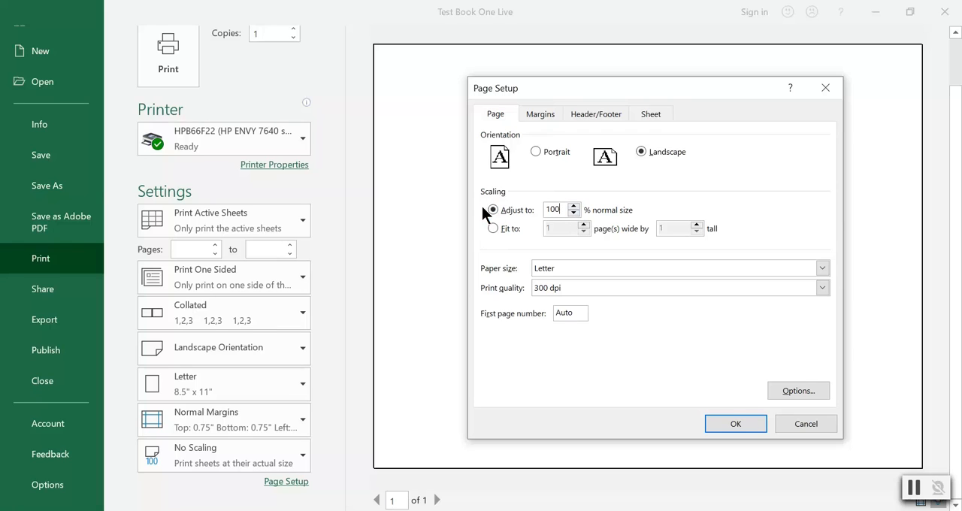
{"action": "left_click_drag", "start_coordinate": [568, 210], "coordinate": [530, 210]}
{"action": "key", "text": "Return"}
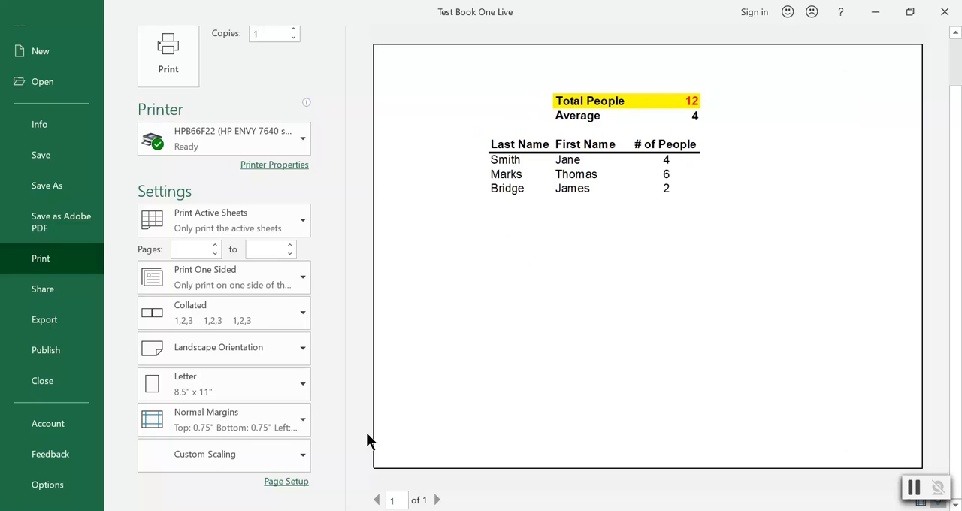
Change the print scaling to fit the sheet to 1 page wide by 1 tall.
{"action": "left_click", "coordinate": [289, 482]}
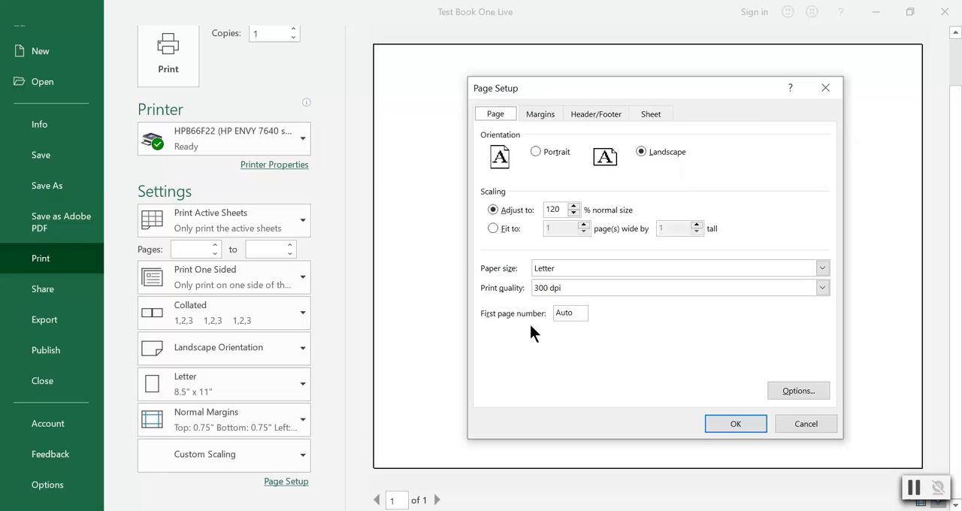
{"action": "left_click", "coordinate": [504, 229]}
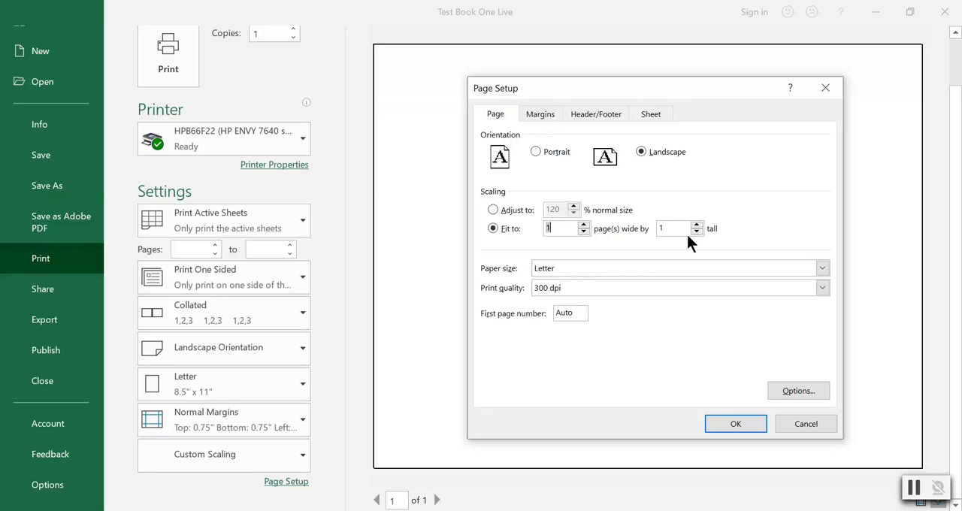
{"action": "left_click", "coordinate": [714, 423]}
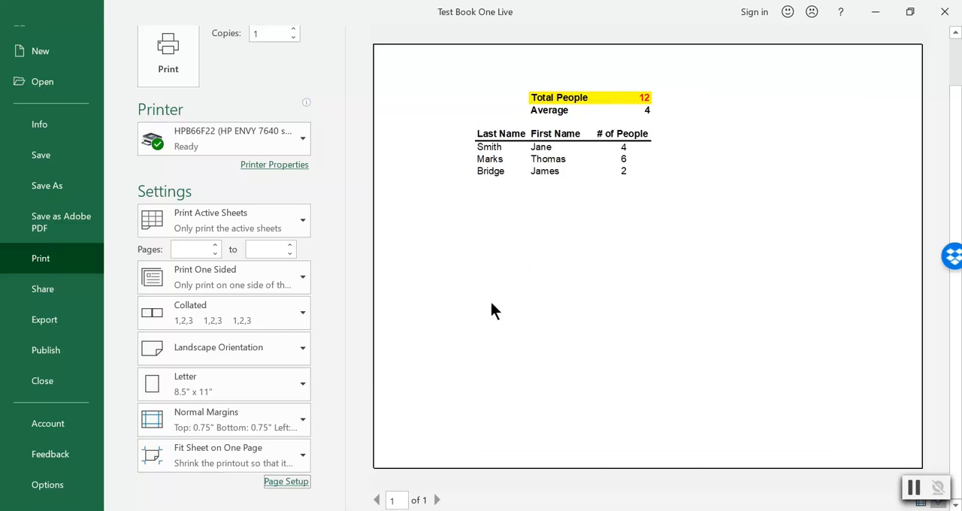
Turn on both horizontal and vertical centering on the page in the page setup margins.
{"action": "left_click", "coordinate": [285, 482]}
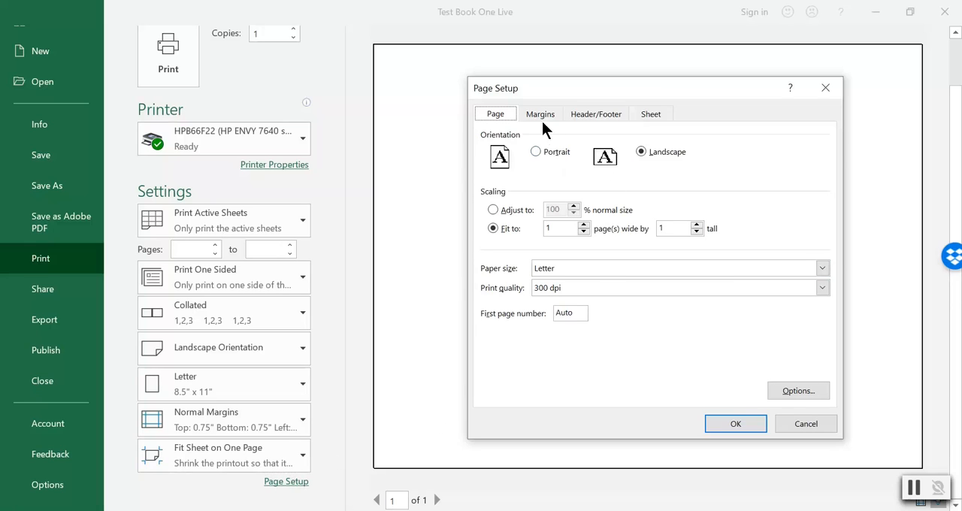
{"action": "left_click", "coordinate": [548, 115]}
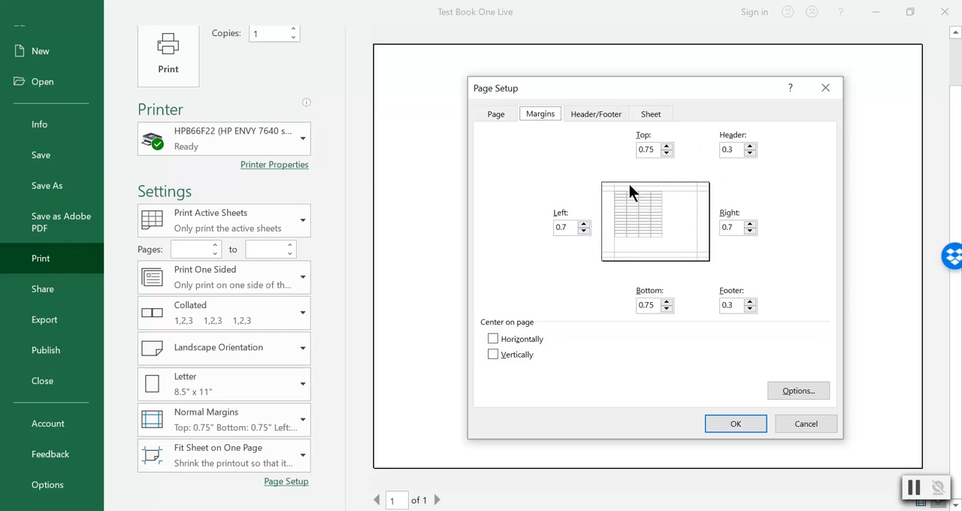
{"action": "left_click", "coordinate": [508, 340]}
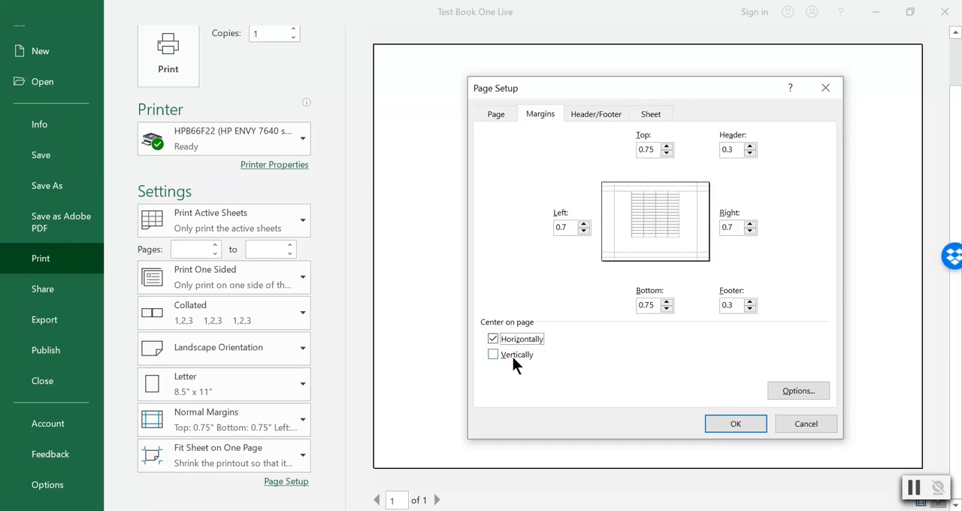
{"action": "left_click", "coordinate": [510, 361]}
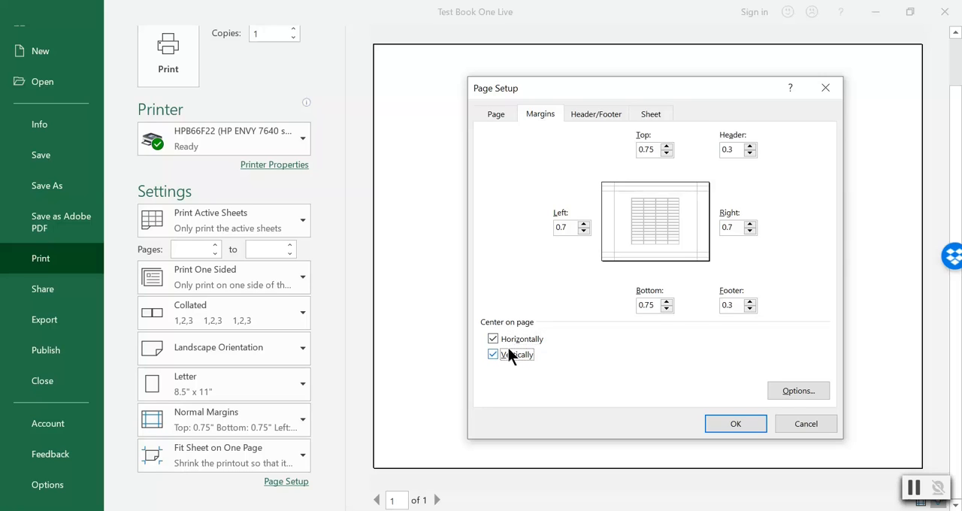
Clear both horizontal and vertical centering on the page, switch both back on, and apply the page setup.
{"action": "left_click", "coordinate": [504, 340]}
{"action": "left_click", "coordinate": [495, 355]}
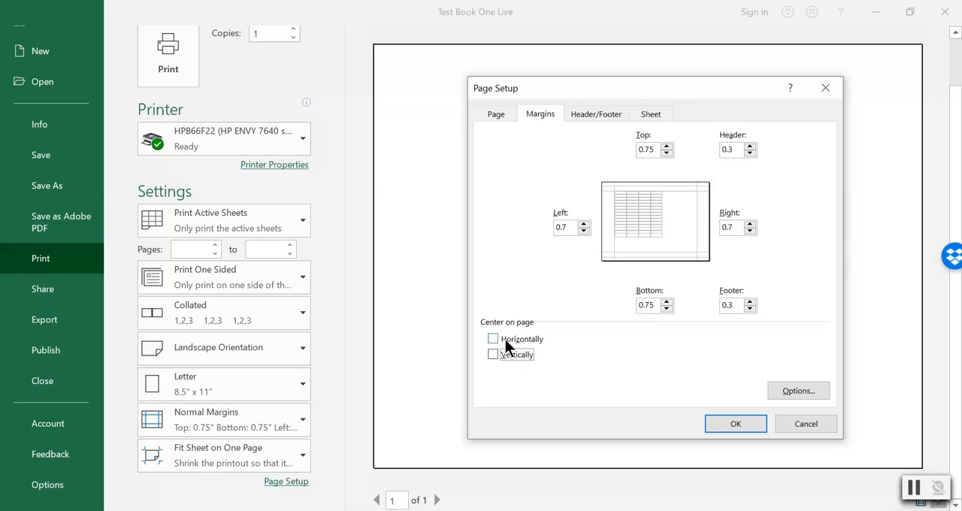
{"action": "left_click", "coordinate": [505, 339]}
{"action": "left_click", "coordinate": [505, 359]}
{"action": "left_click", "coordinate": [733, 424]}
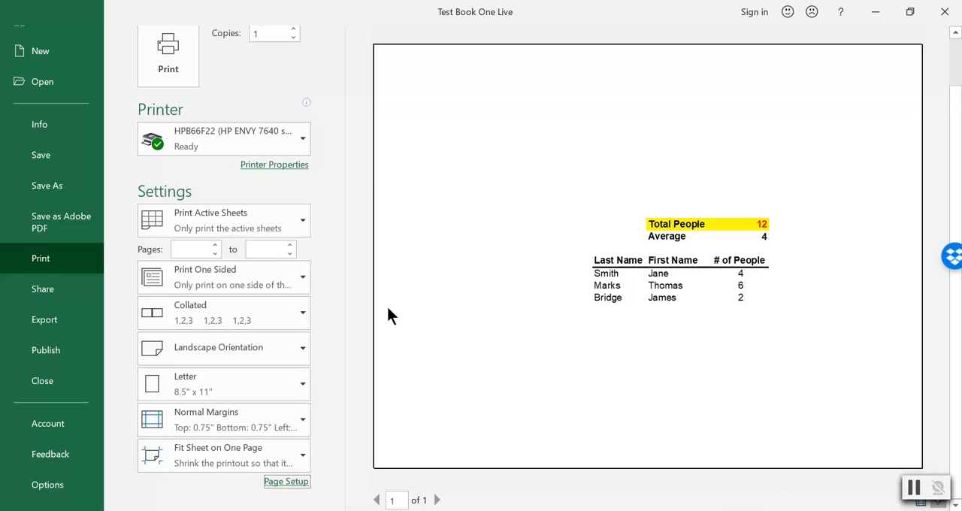
Set the page setup to portrait at 100% of normal size, with horizontal and vertical centering on the page turned off.
{"action": "left_click", "coordinate": [287, 482]}
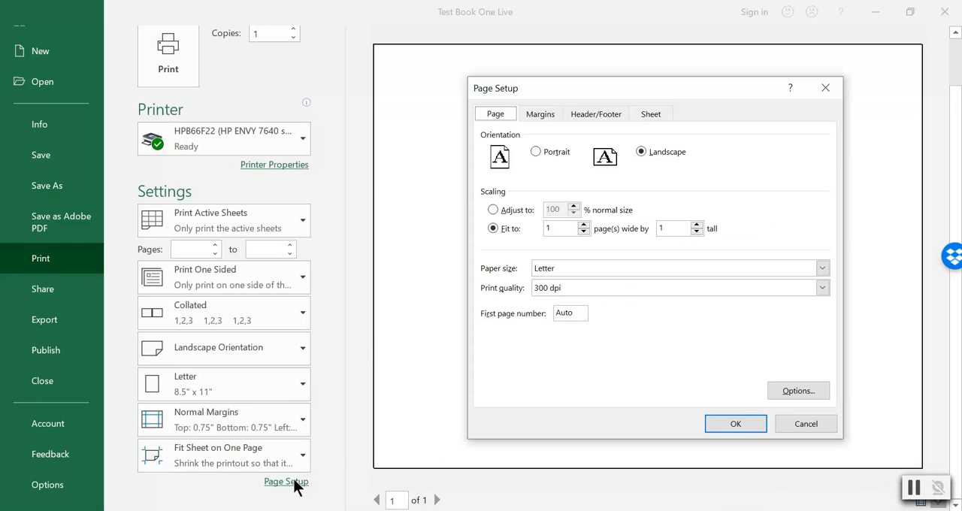
{"action": "left_click", "coordinate": [501, 211]}
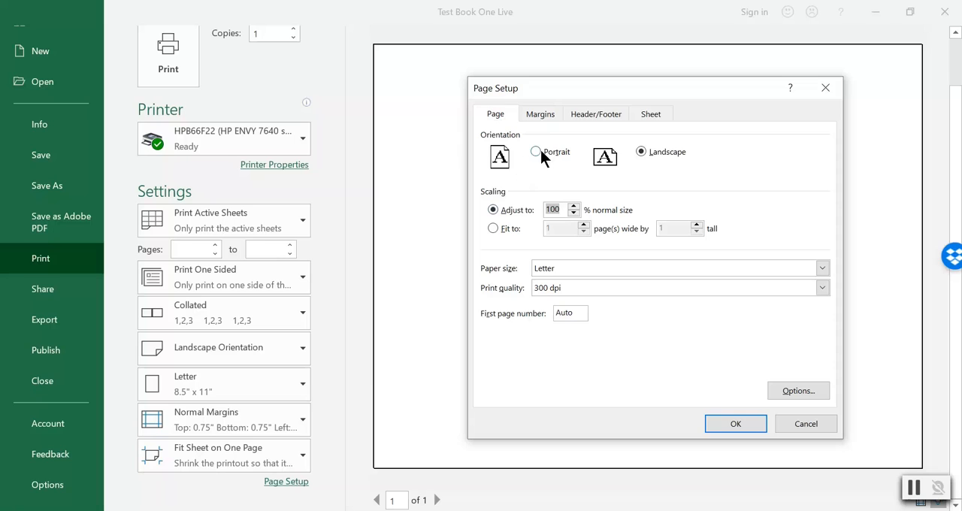
{"action": "left_click", "coordinate": [540, 152]}
{"action": "left_click", "coordinate": [543, 114]}
{"action": "left_click", "coordinate": [494, 339]}
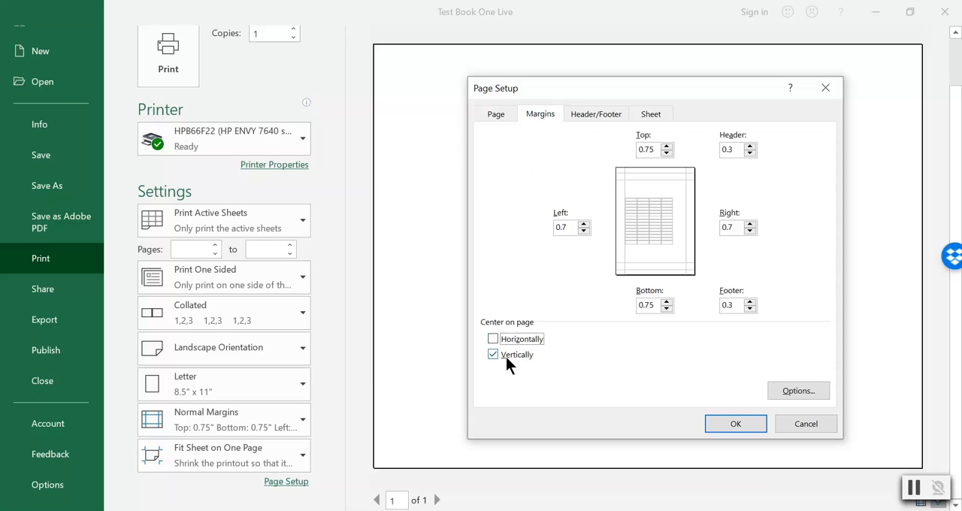
{"action": "left_click", "coordinate": [516, 355]}
{"action": "left_click", "coordinate": [736, 425]}
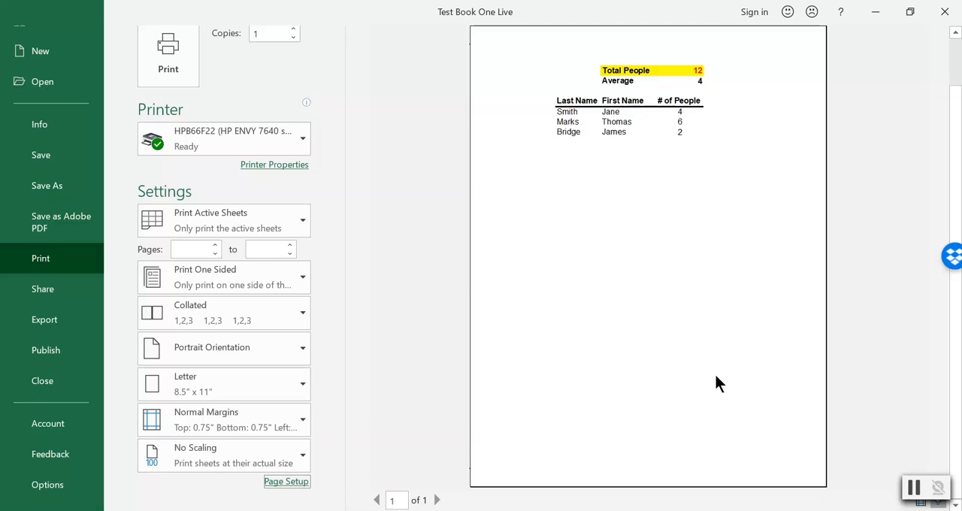
{"action": "left_click", "coordinate": [915, 489]}
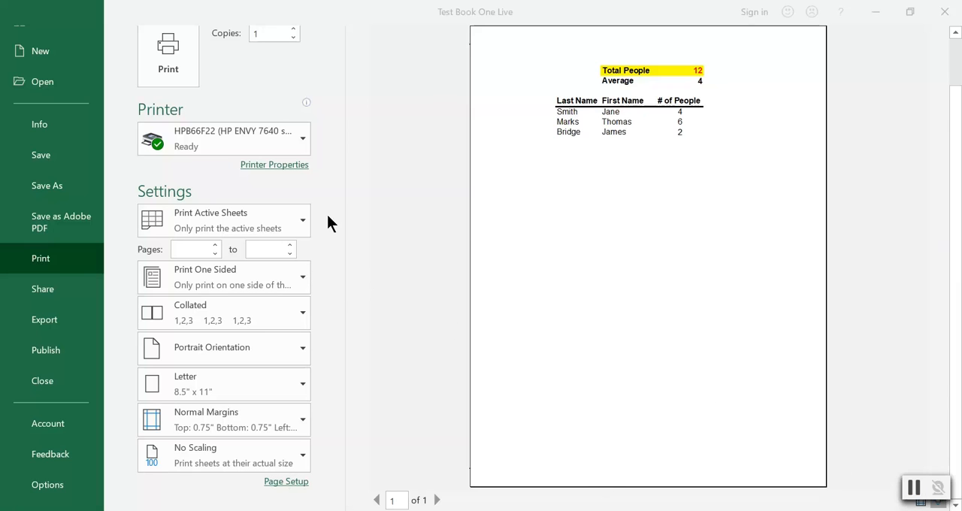
Return to the worksheet, select the range B2:F9 around the table, and view the print preview again.
{"action": "scroll", "coordinate": [68, 128], "scroll_direction": "up", "scroll_amount": 2}
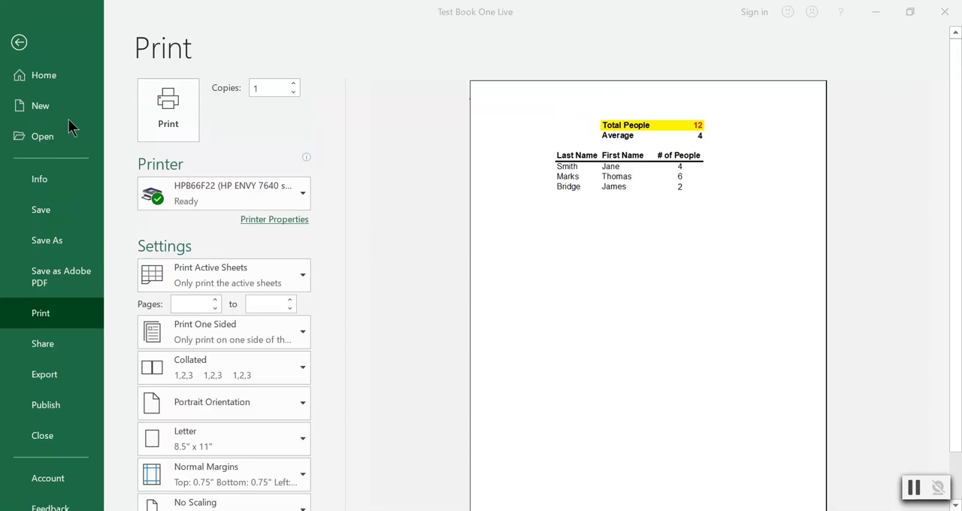
{"action": "left_click", "coordinate": [19, 45]}
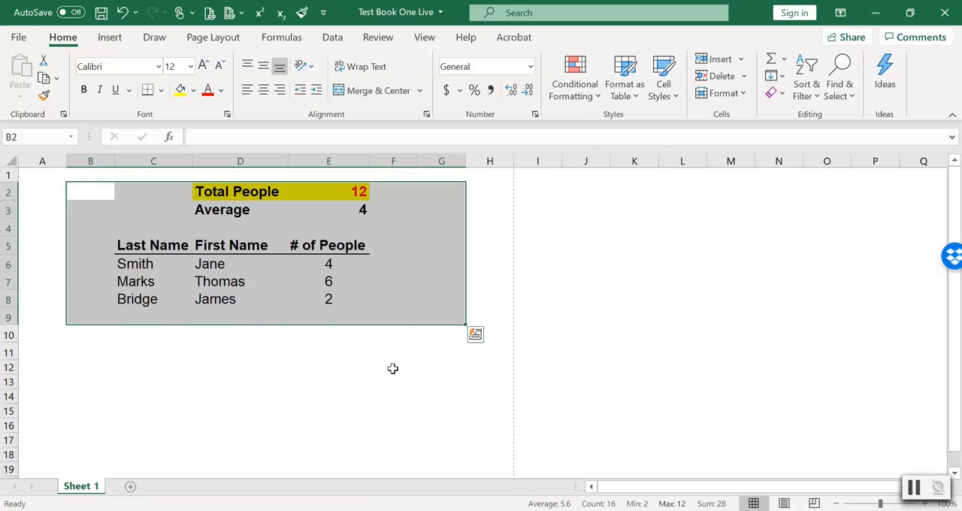
{"action": "left_click", "coordinate": [393, 368]}
{"action": "left_click_drag", "start_coordinate": [97, 188], "coordinate": [385, 313]}
{"action": "left_click", "coordinate": [20, 37]}
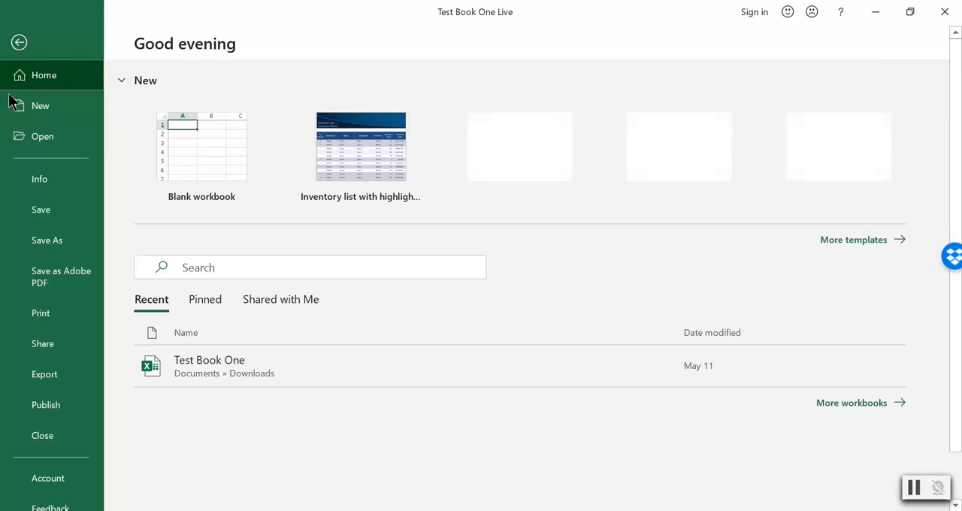
{"action": "left_click", "coordinate": [38, 315]}
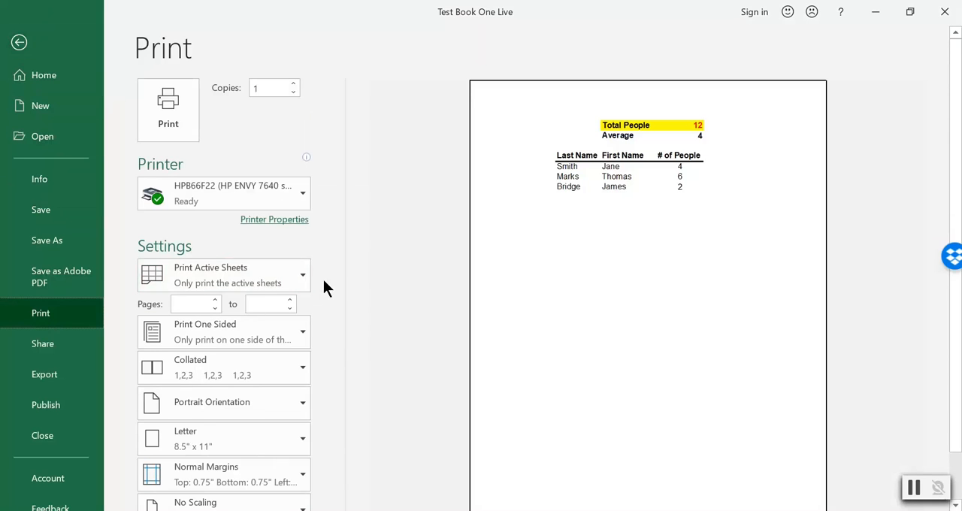
Set the print settings to print only the current selection and check the preview.
{"action": "scroll", "coordinate": [338, 353], "scroll_direction": "down", "scroll_amount": 2}
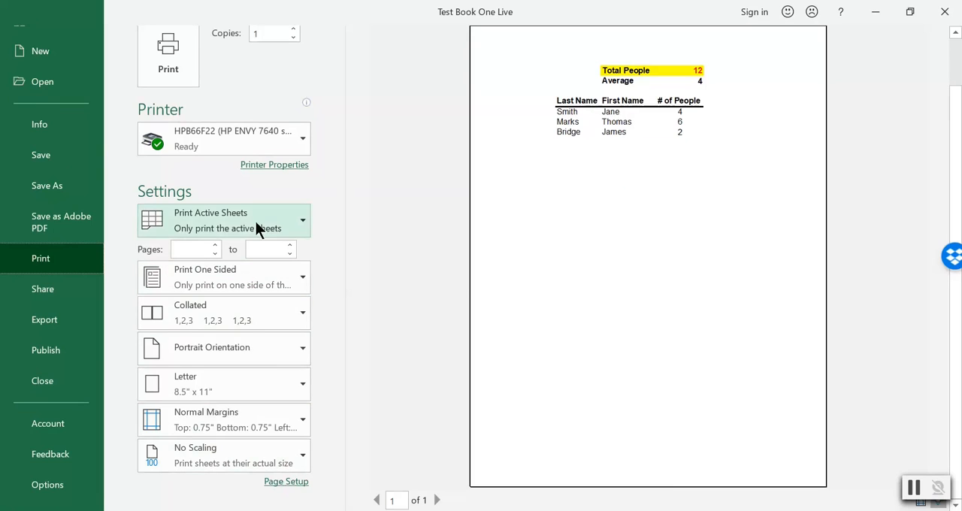
{"action": "left_click", "coordinate": [216, 228]}
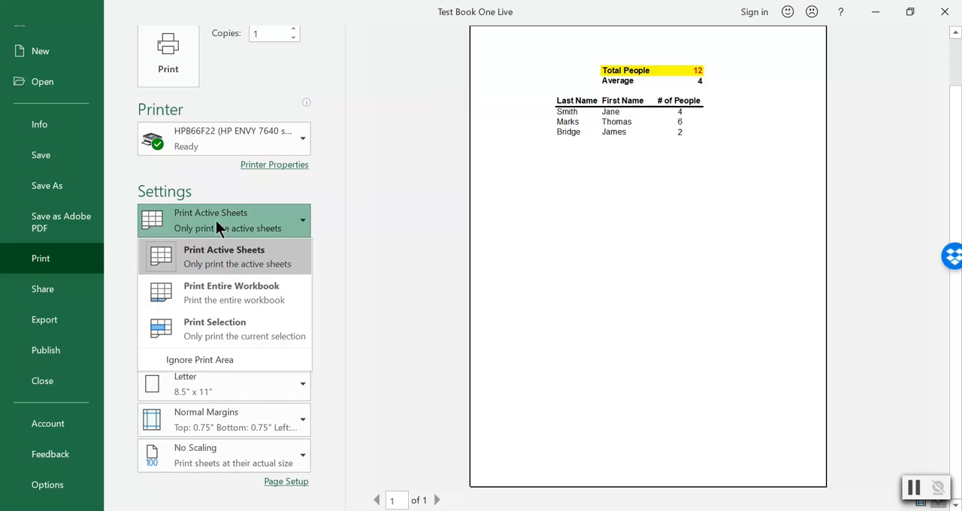
{"action": "left_click", "coordinate": [245, 331]}
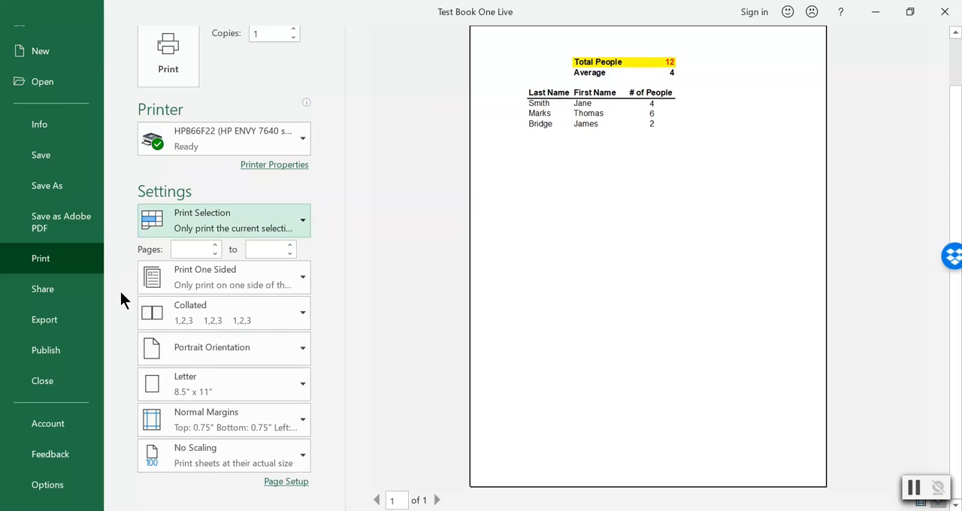
{"action": "scroll", "coordinate": [118, 301], "scroll_direction": "up", "scroll_amount": 1}
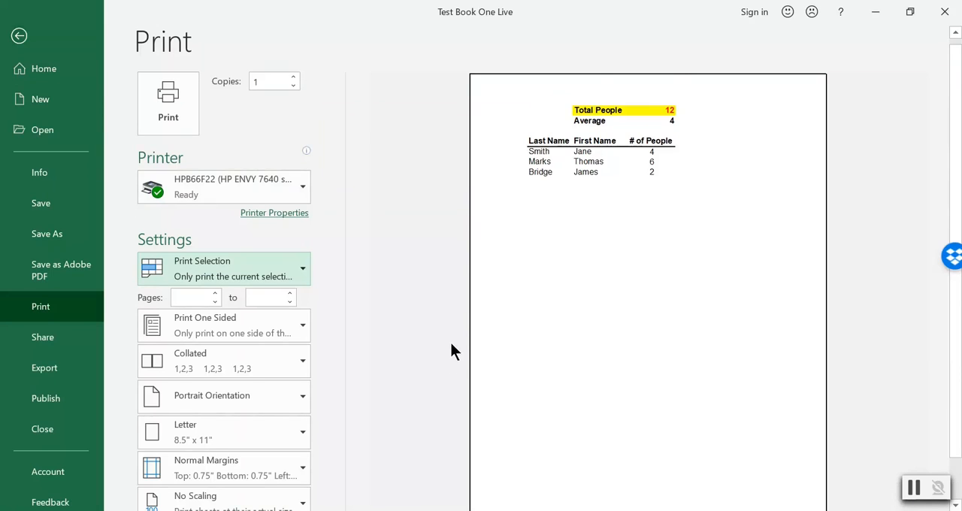
{"action": "scroll", "coordinate": [451, 351], "scroll_direction": "down", "scroll_amount": 1}
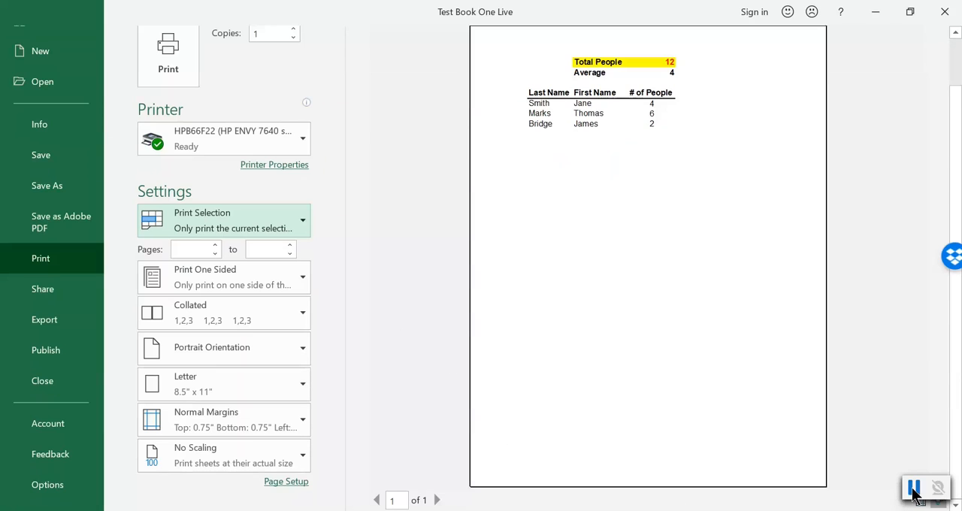
{"action": "scroll", "coordinate": [622, 474], "scroll_direction": "up", "scroll_amount": 1}
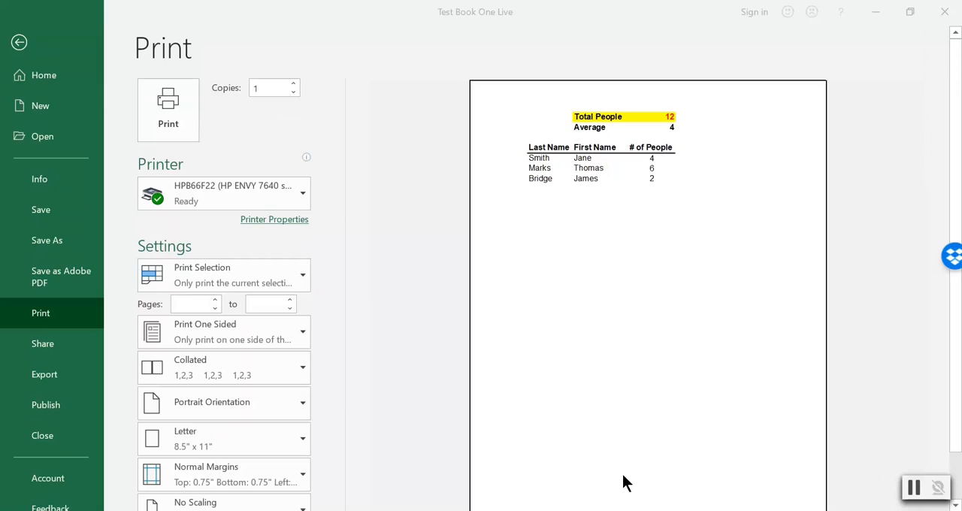
Return to the worksheet and set the selected range B2:F9 as the print area.
{"action": "left_click", "coordinate": [19, 43]}
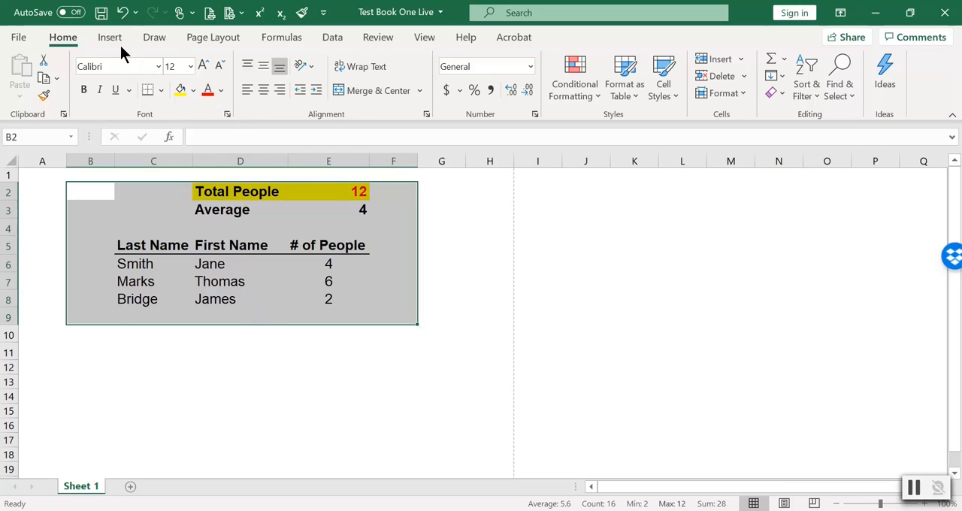
{"action": "left_click", "coordinate": [204, 43]}
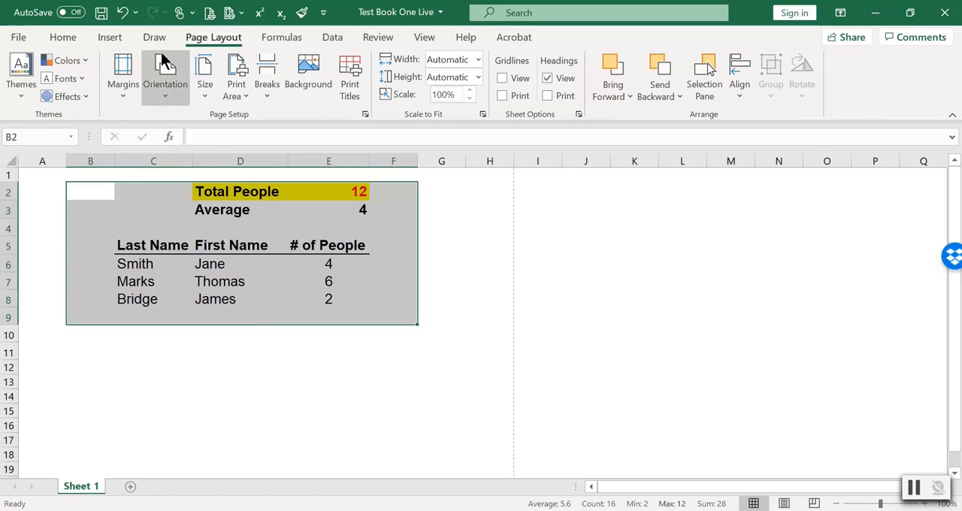
{"action": "left_click", "coordinate": [242, 97]}
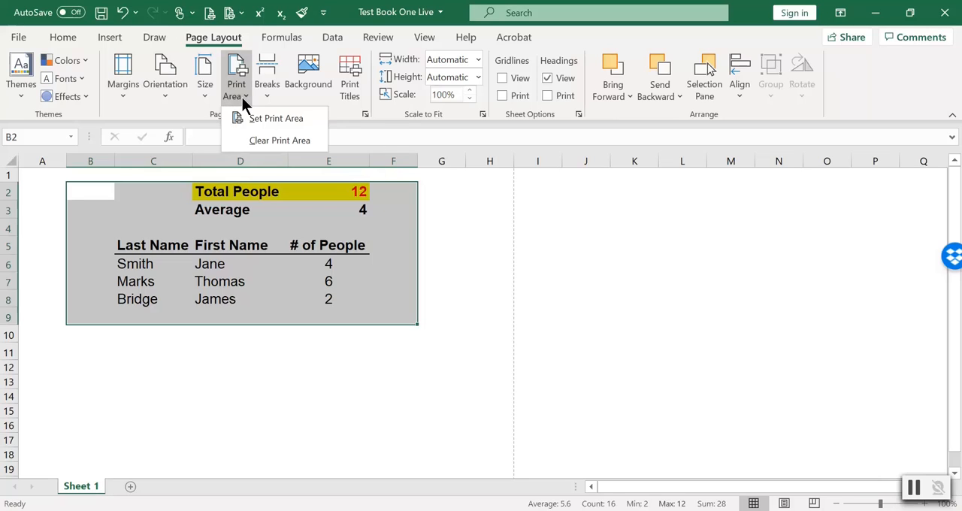
{"action": "left_click", "coordinate": [277, 118]}
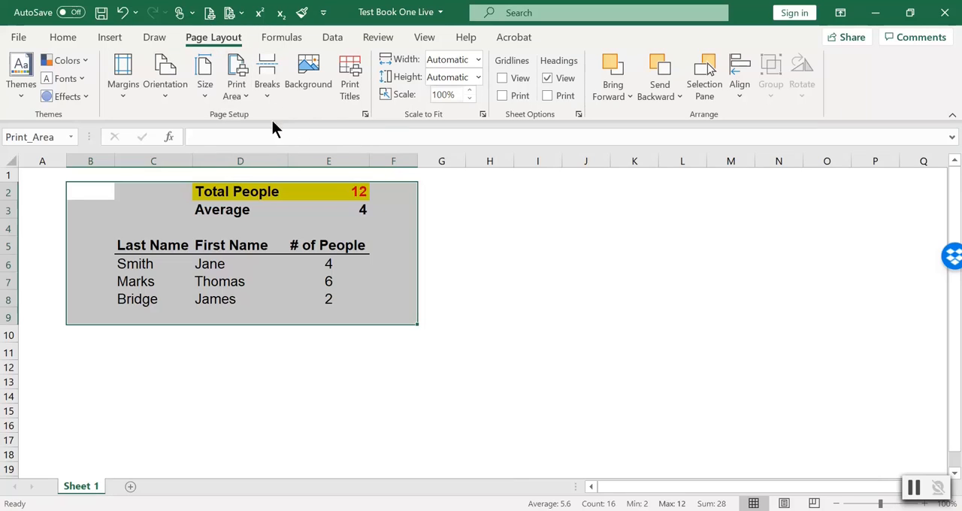
{"action": "left_click", "coordinate": [99, 358]}
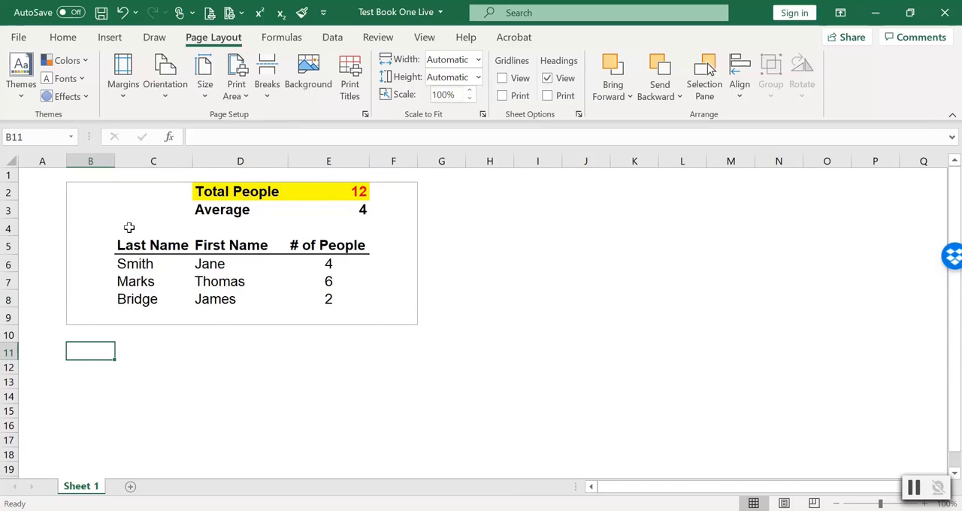
Enter Test in cell D11, below the print area.
{"action": "left_click", "coordinate": [201, 351]}
{"action": "type", "text": "Test"}
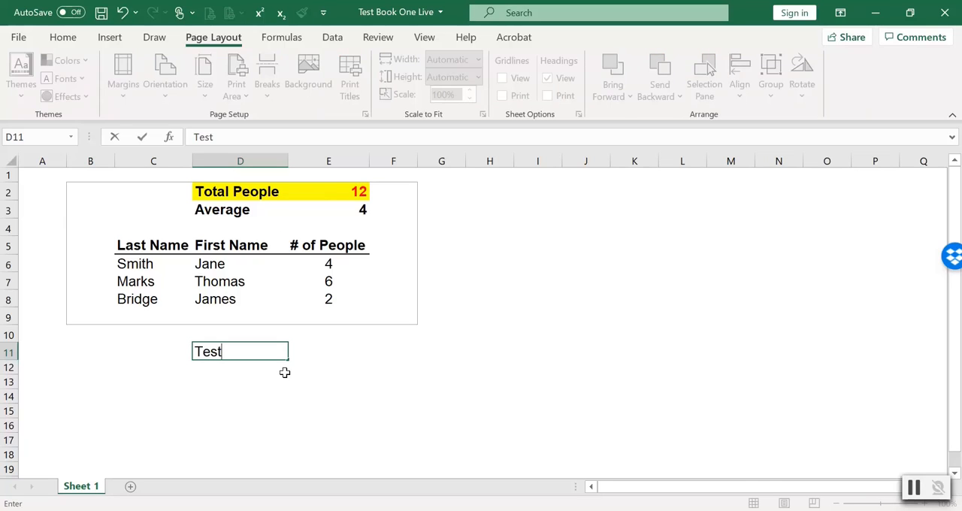
{"action": "key", "text": "Return"}
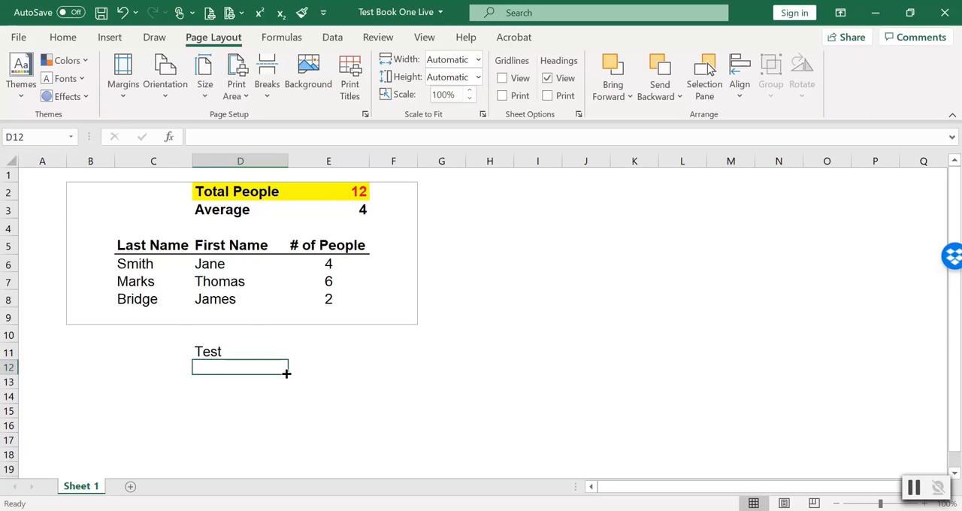
{"action": "left_click", "coordinate": [248, 354]}
{"action": "left_click", "coordinate": [215, 382]}
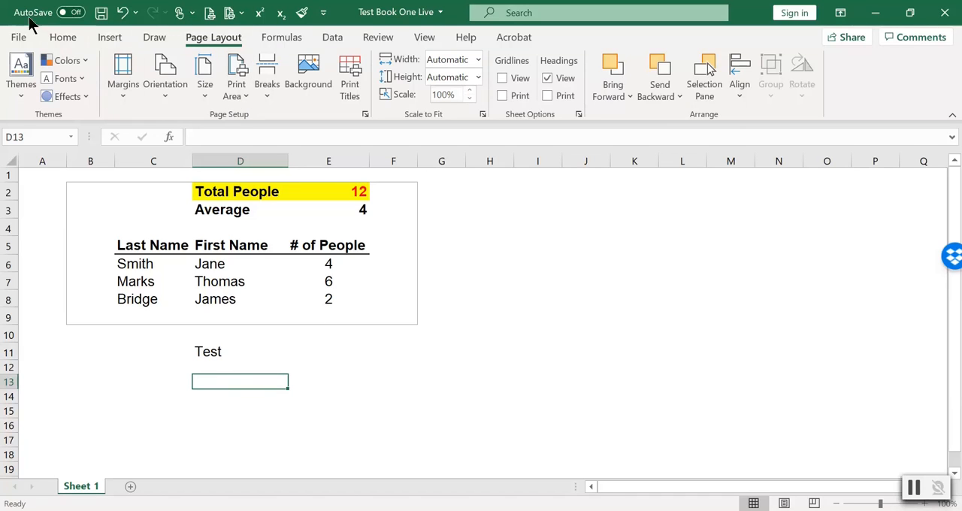
View the print preview, switch the print setting to Print Active Sheets, and return to the worksheet.
{"action": "left_click", "coordinate": [18, 37]}
{"action": "left_click", "coordinate": [48, 326]}
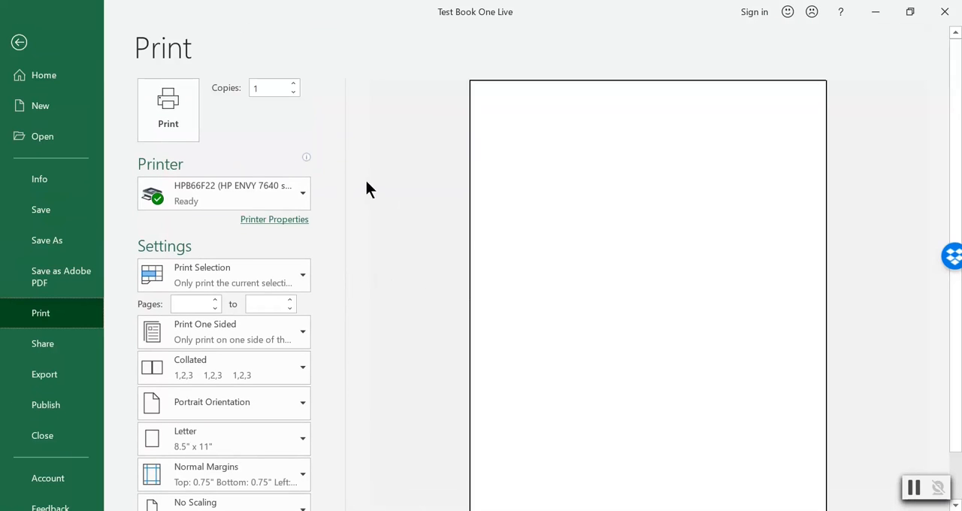
{"action": "left_click", "coordinate": [256, 263]}
{"action": "left_click", "coordinate": [252, 314]}
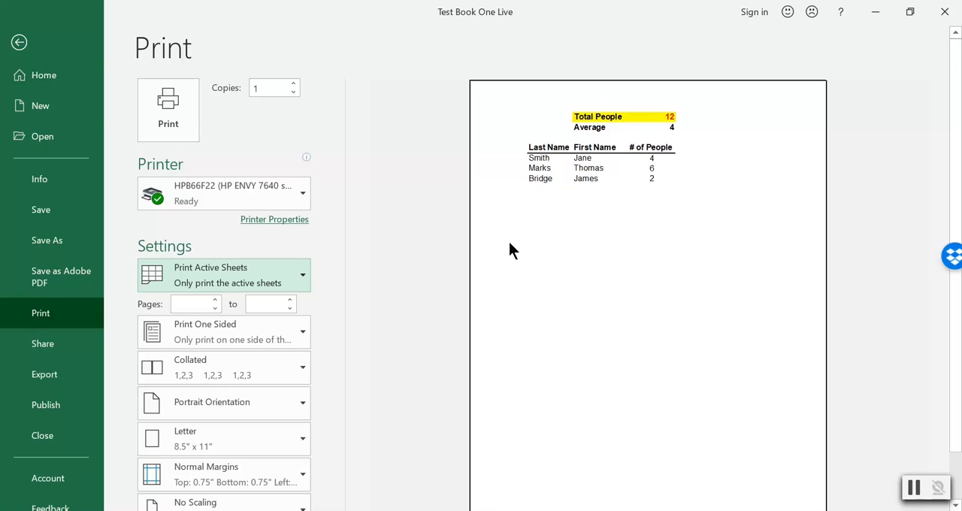
{"action": "left_click", "coordinate": [19, 42]}
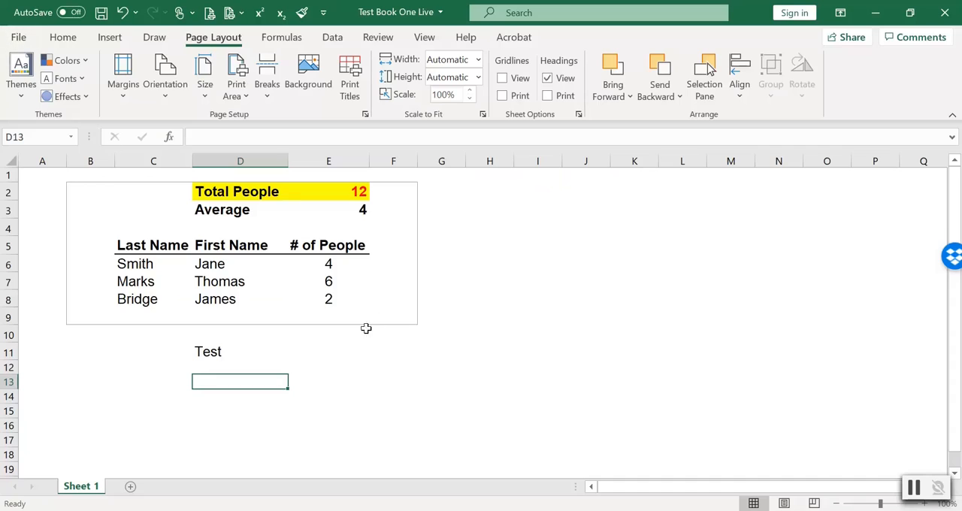
{"action": "left_click", "coordinate": [98, 192]}
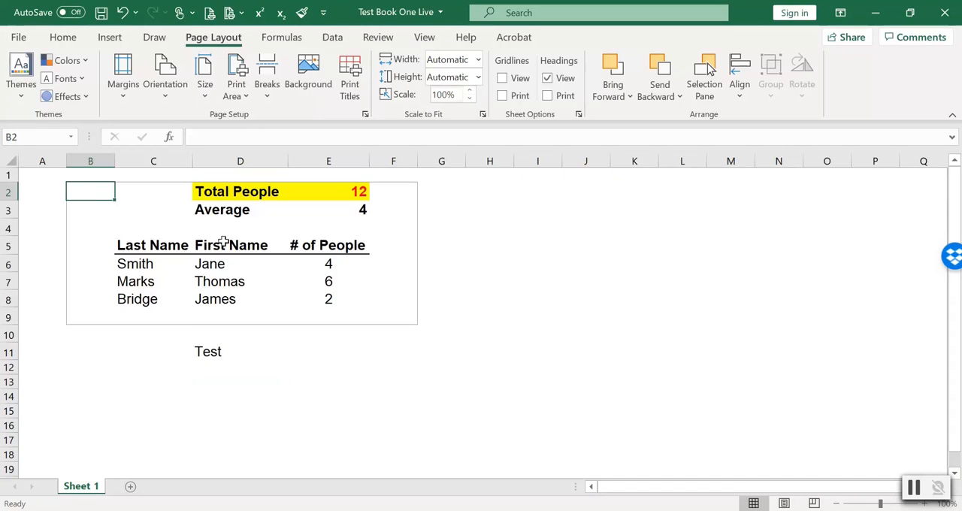
{"action": "left_click", "coordinate": [915, 493]}
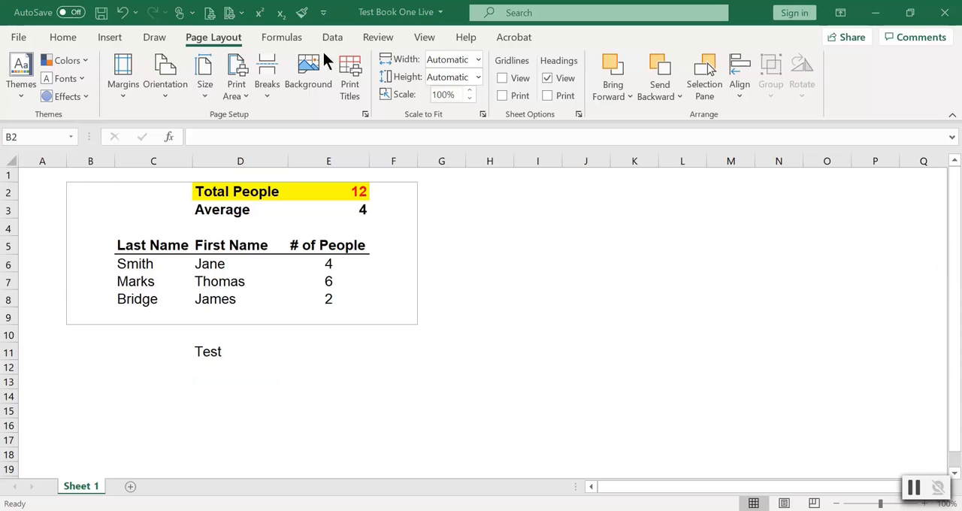
{"action": "left_click", "coordinate": [125, 97]}
{"action": "left_click", "coordinate": [126, 96]}
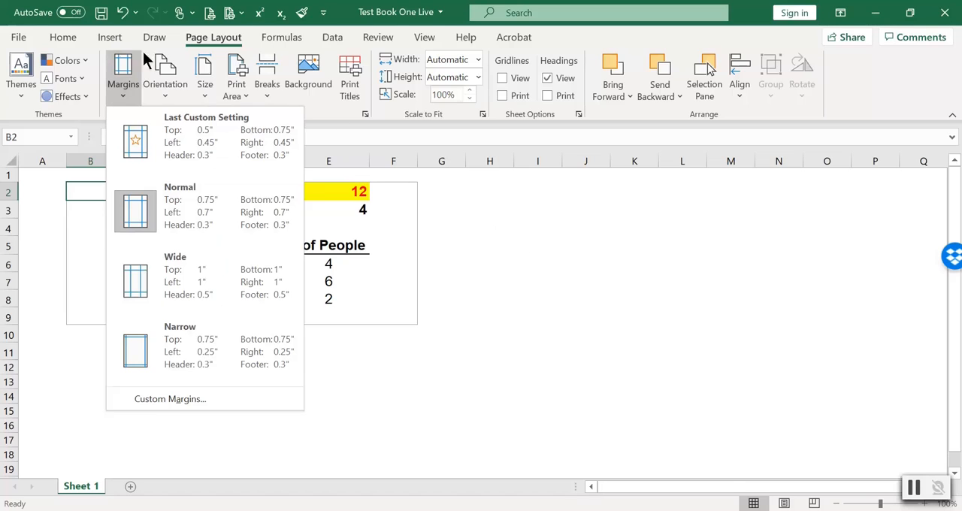
{"action": "left_click", "coordinate": [165, 97]}
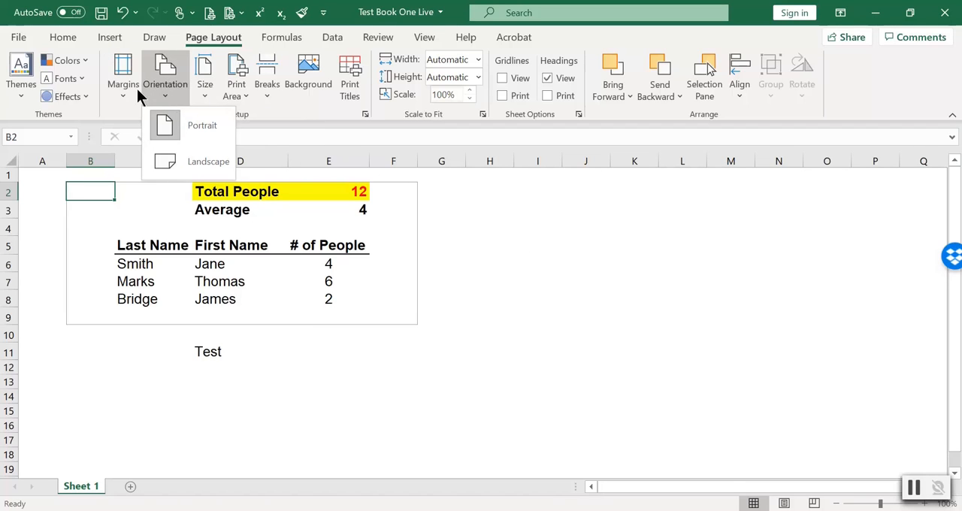
{"action": "left_click", "coordinate": [482, 264]}
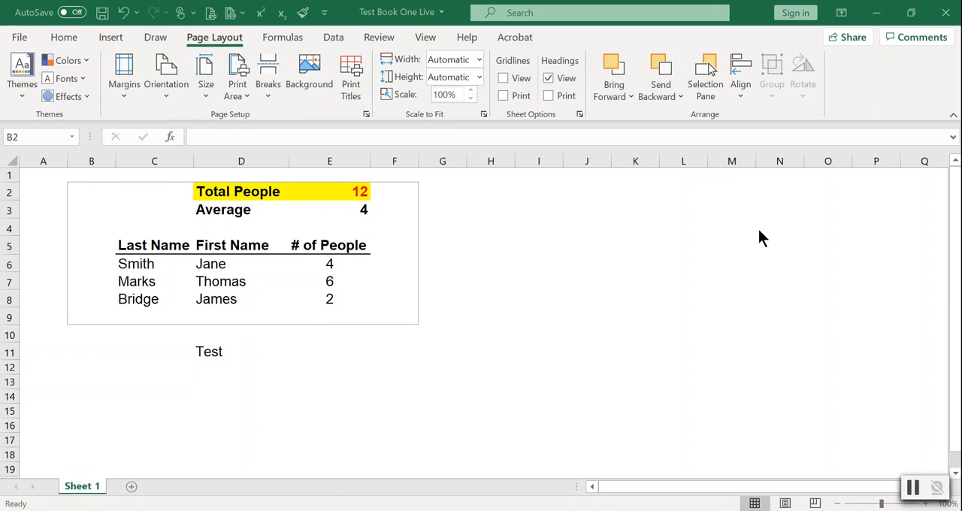